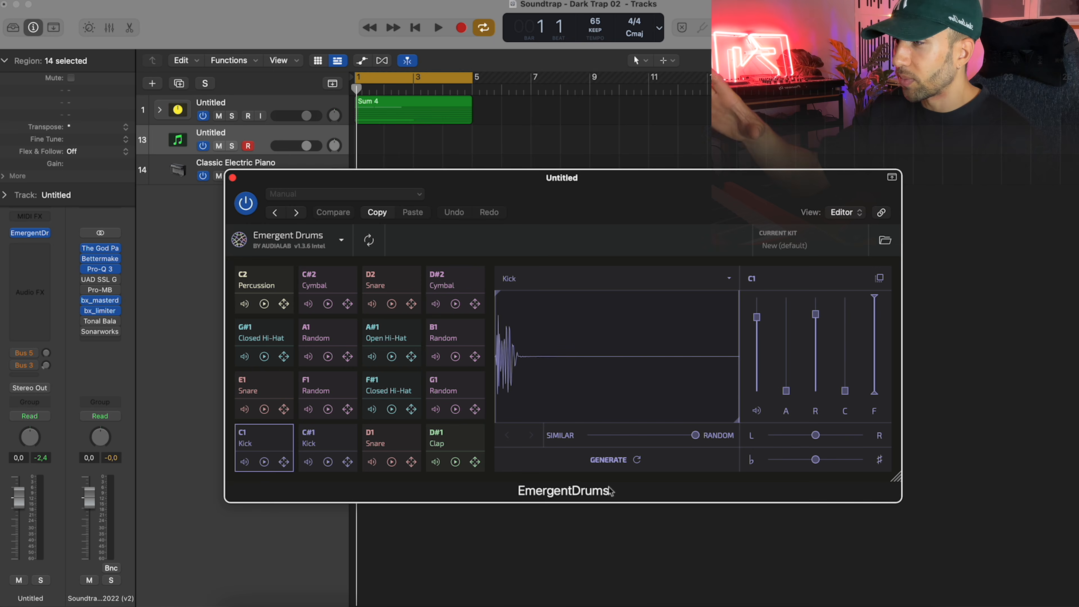
Regenerate all drum samples in Emergent Drums twice and audition the resulting C1 kick each time.
left_click(368, 240)
left_click(552, 331)
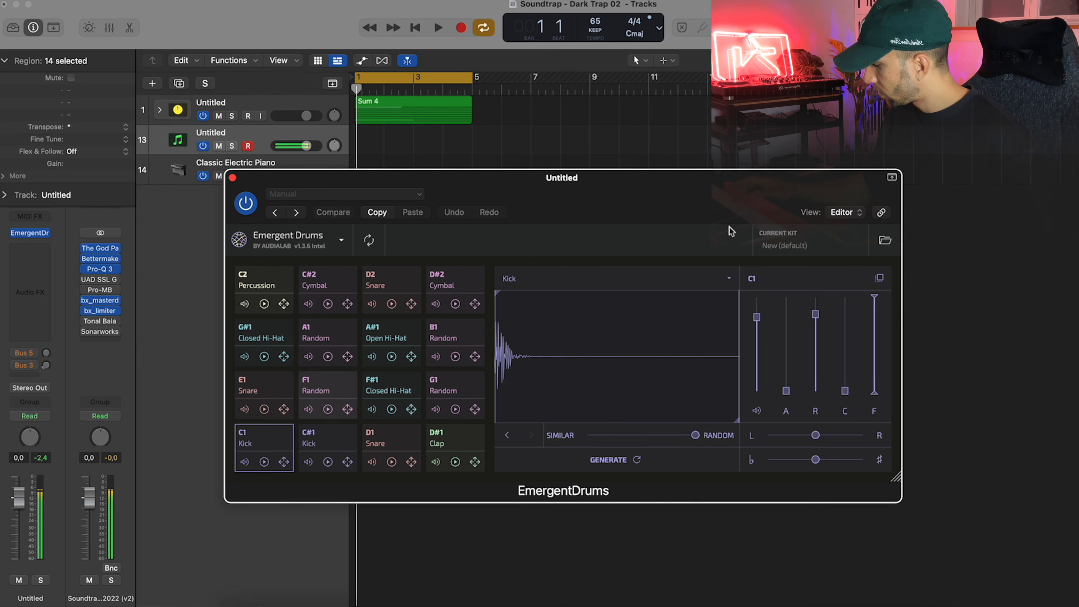
left_click(369, 240)
left_click(549, 330)
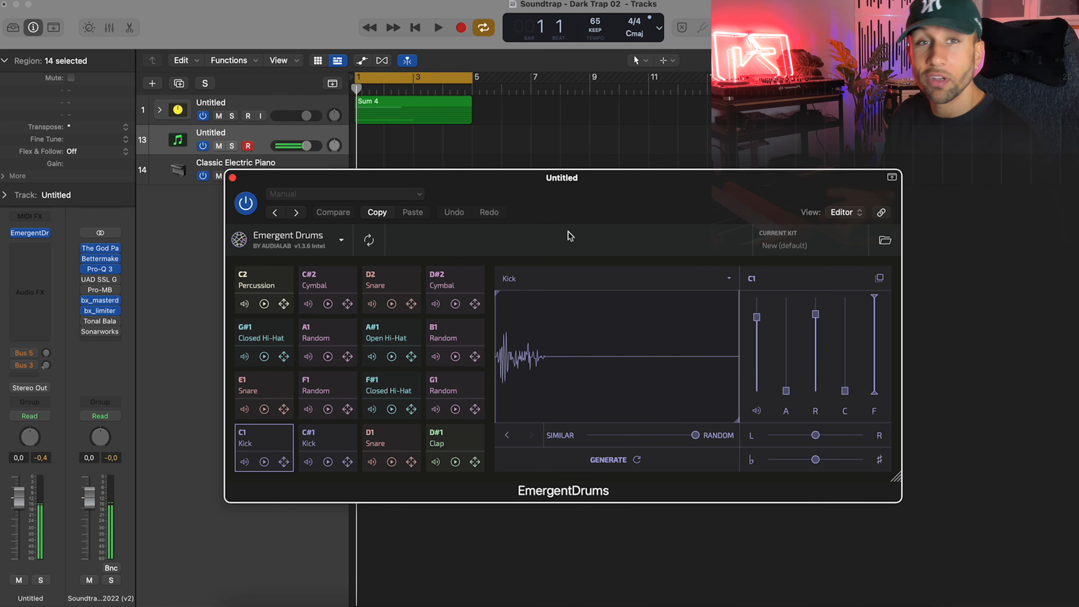
Move the Emergent Drums window aside and turn off Low Latency Monitoring Mode.
left_click_drag(577, 204, 644, 199)
left_click(216, 1)
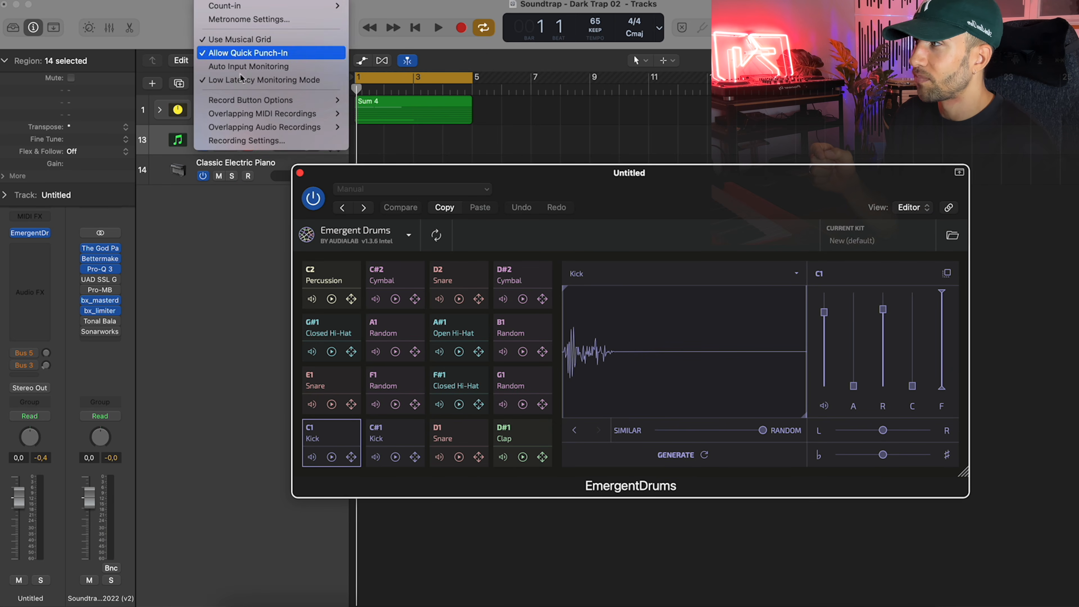
left_click(241, 82)
Insert KNOCK on the Emergent Drums track, turn up its Punch, Saturate and Clip amounts, and close its window.
left_click(36, 250)
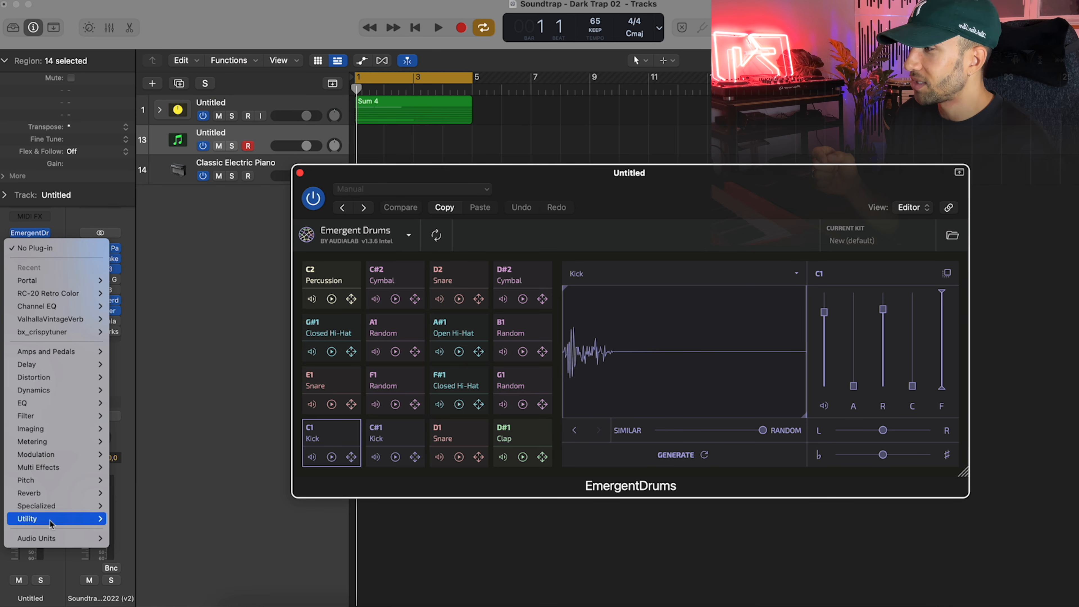
left_click(271, 391)
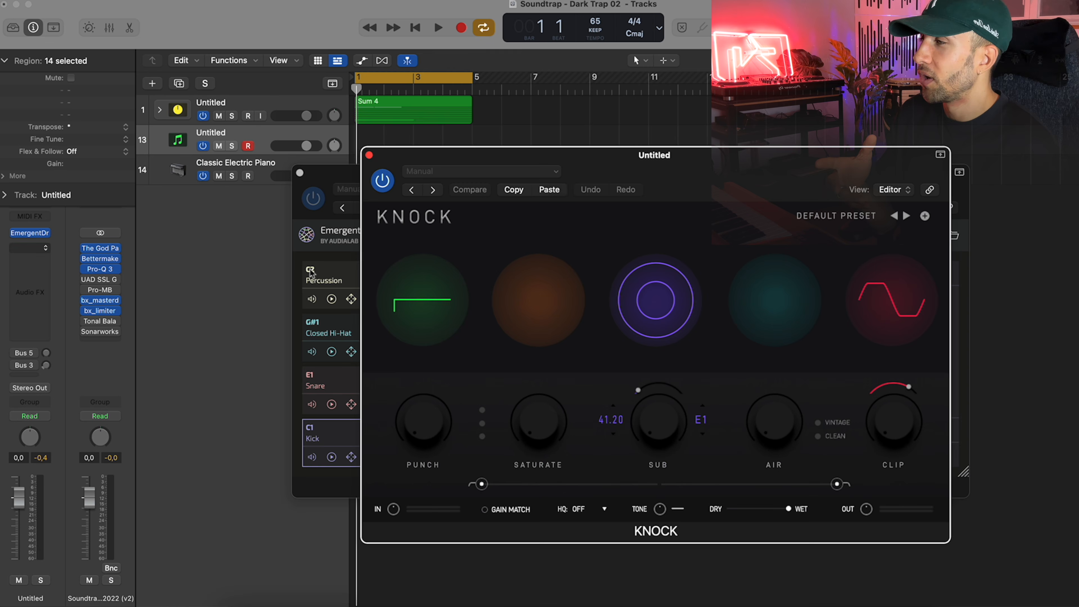
left_click_drag(434, 384, 431, 343)
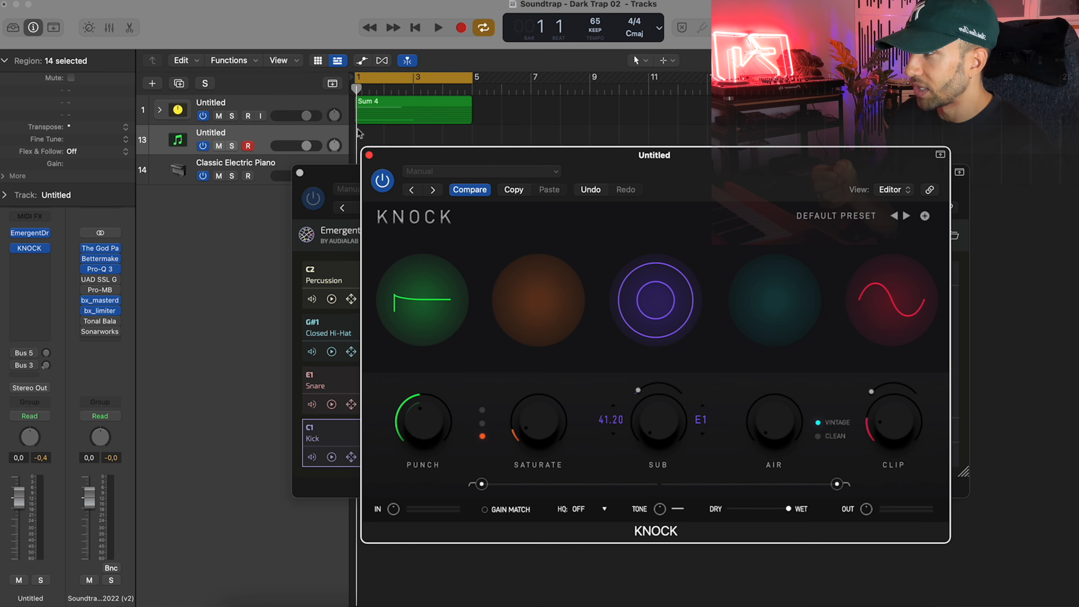
left_click(370, 156)
Insert kHs Transient Shaper after KNOCK on the Emergent Drums track and close its window.
left_click(36, 267)
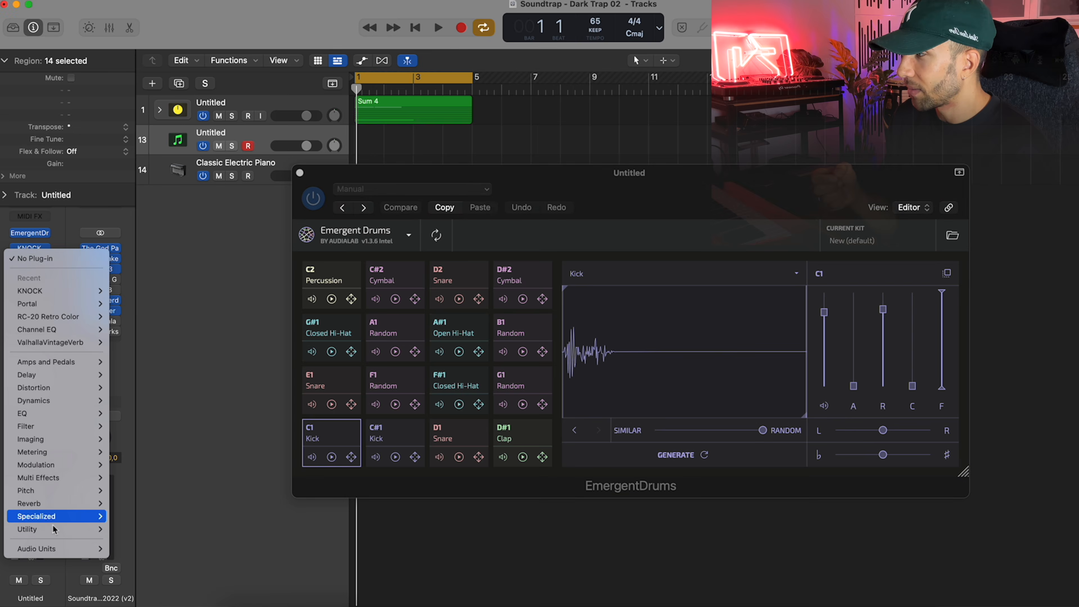
mouse_move(37, 548)
mouse_move(140, 375)
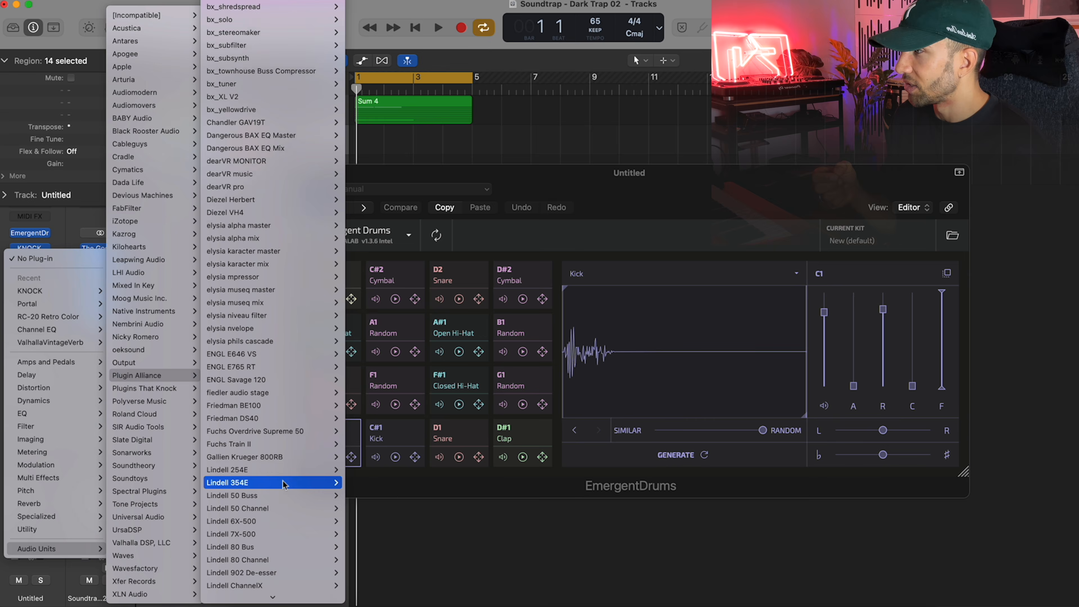
left_click(624, 197)
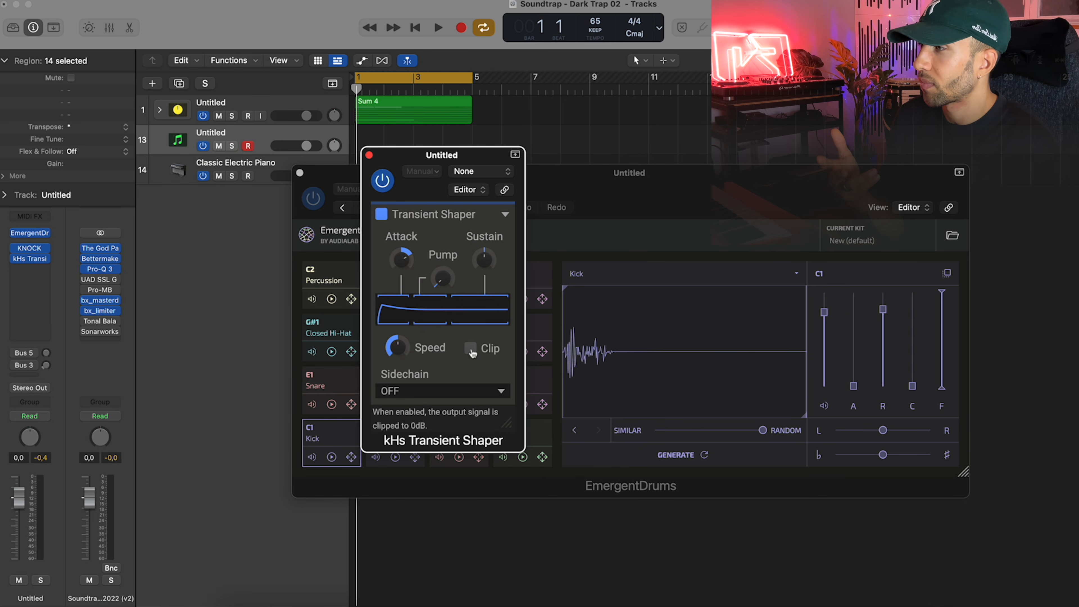
left_click(368, 155)
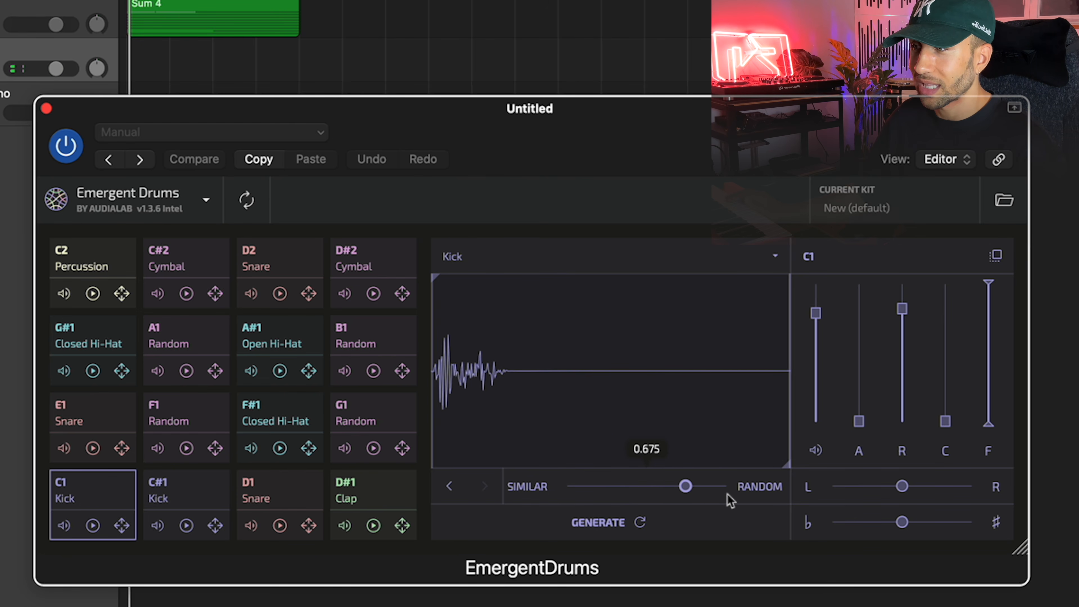
Generate C1 kick variations with the variation slider near Similar, at 0.069 and slightly higher, and more kicks with it fully at Random.
left_click_drag(723, 493, 584, 493)
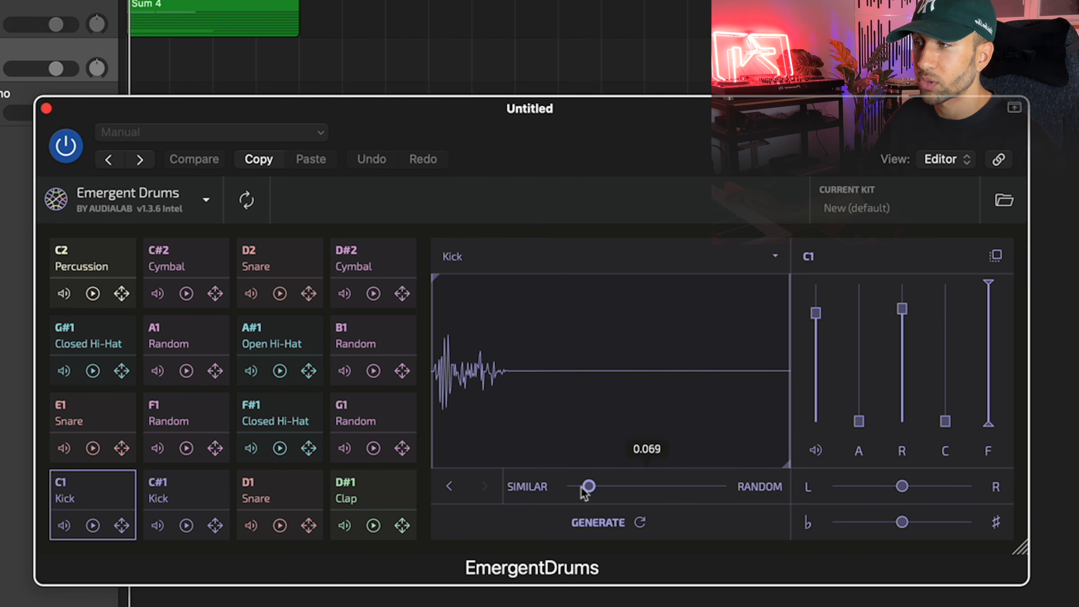
left_click(608, 523)
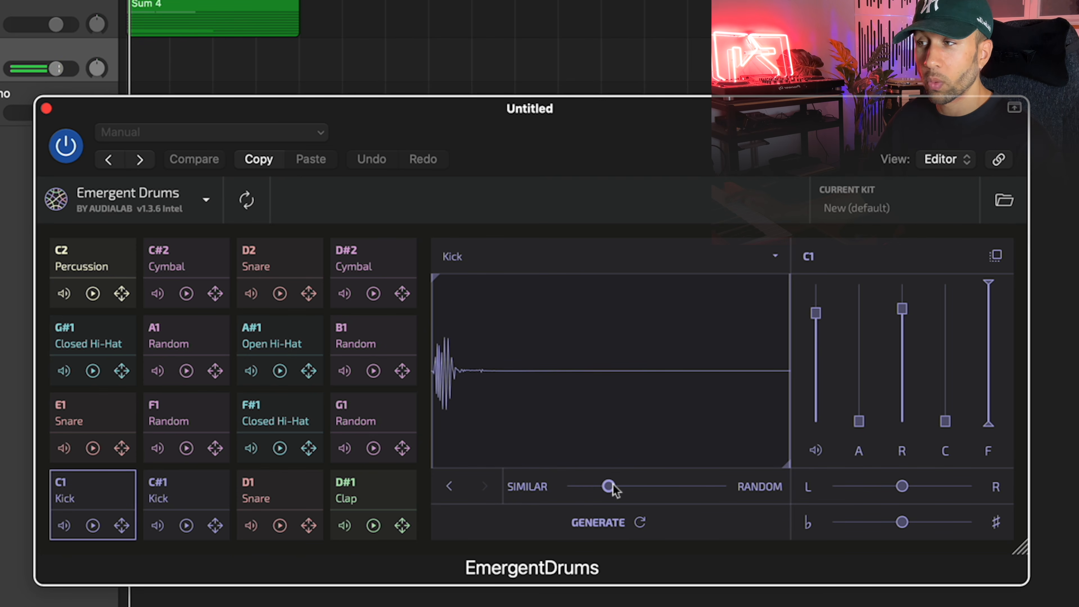
left_click(635, 526)
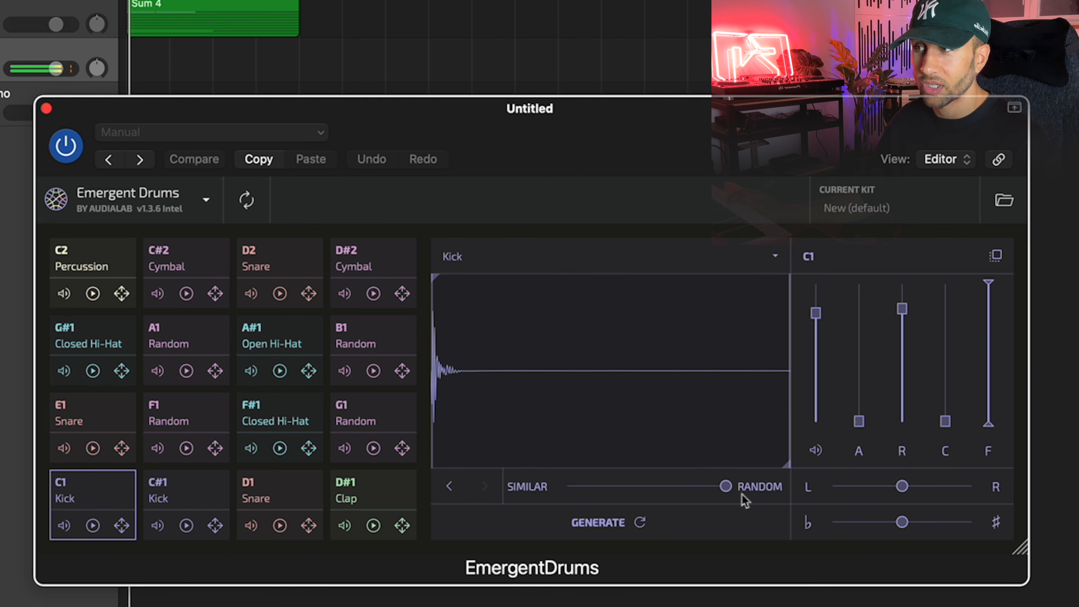
left_click(654, 523)
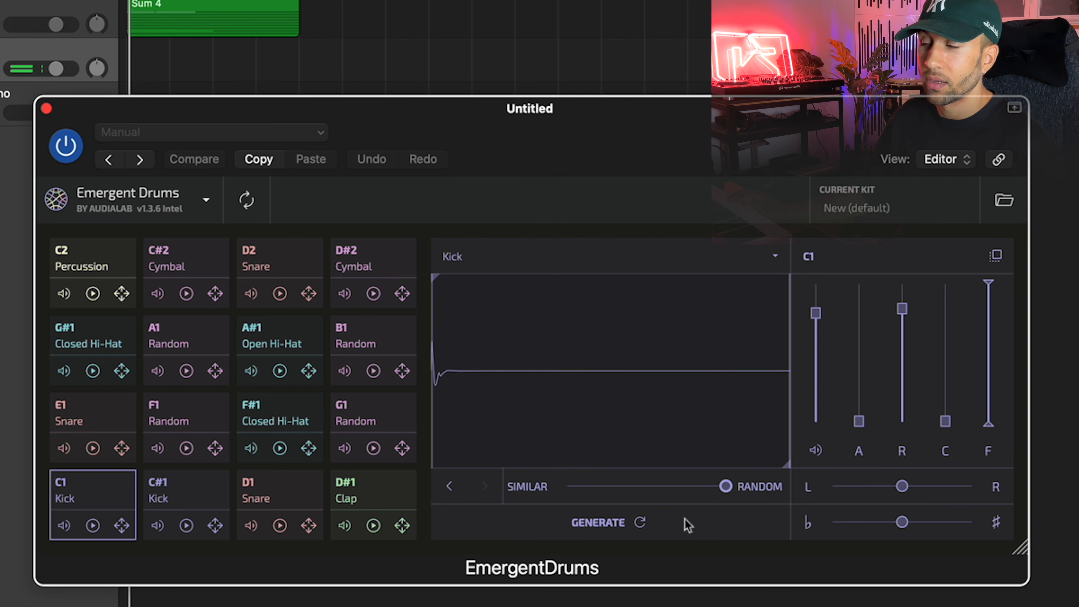
left_click(518, 514)
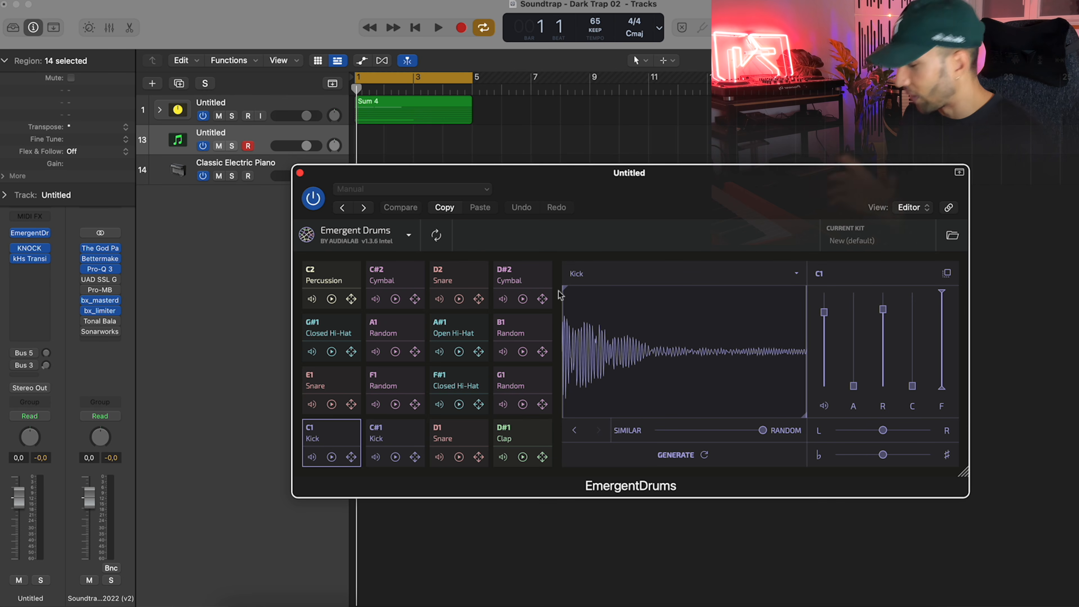
Close the Emergent Drums window and look through the tracks inside the first track stack, leaving it collapsed.
left_click(299, 172)
left_click(159, 110)
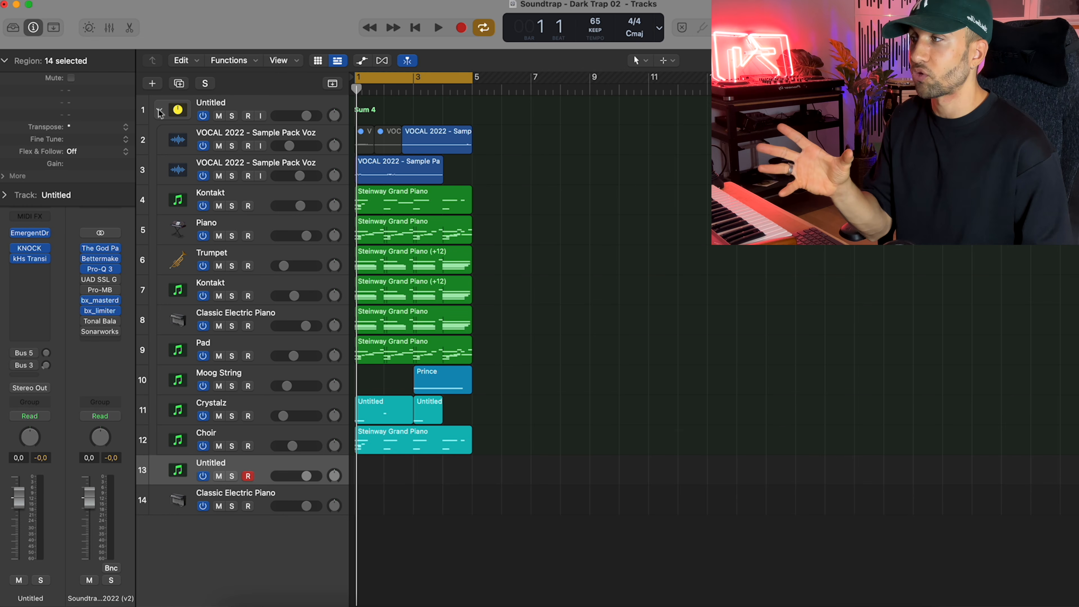
left_click_drag(531, 126, 460, 182)
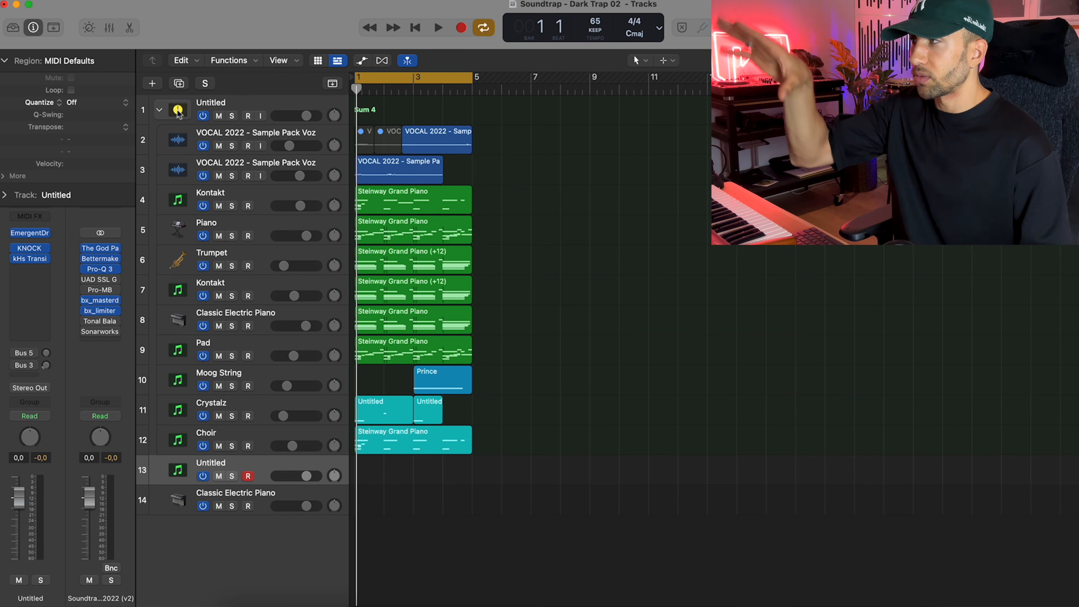
left_click(160, 110)
mouse_move(87, 334)
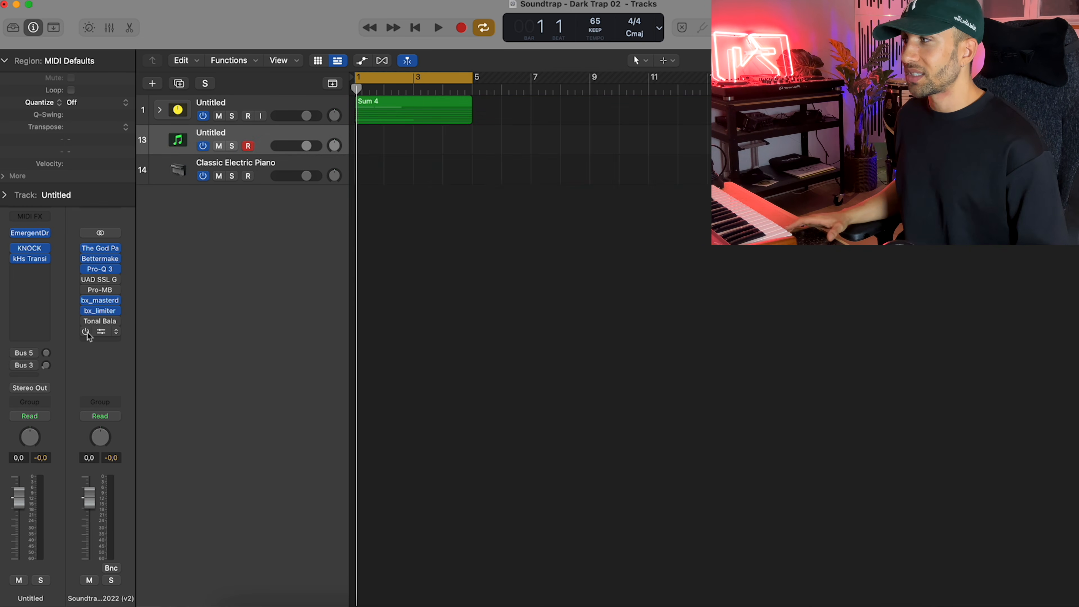
Play the arrangement from the melodic intro through the drum section and stop playback.
key("space")
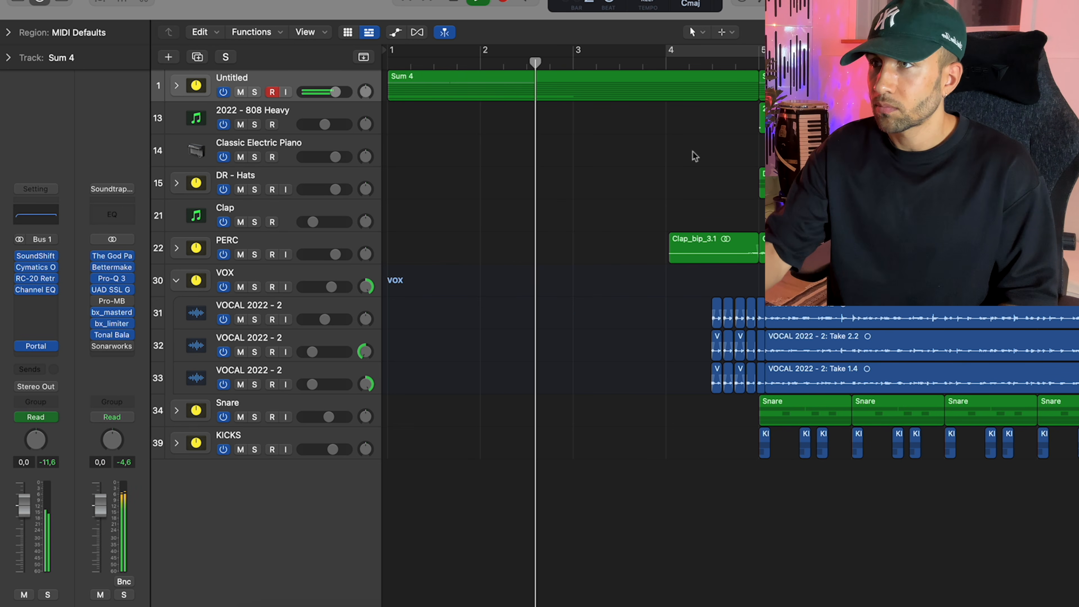
scroll(693, 159, "right", 3)
left_click(226, 0)
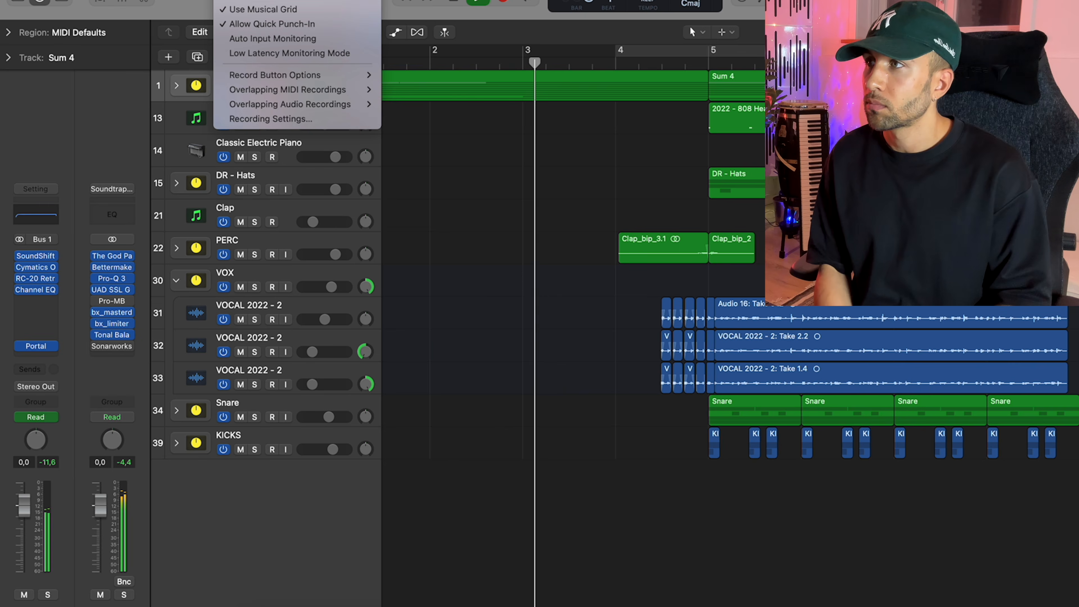
left_click(631, 161)
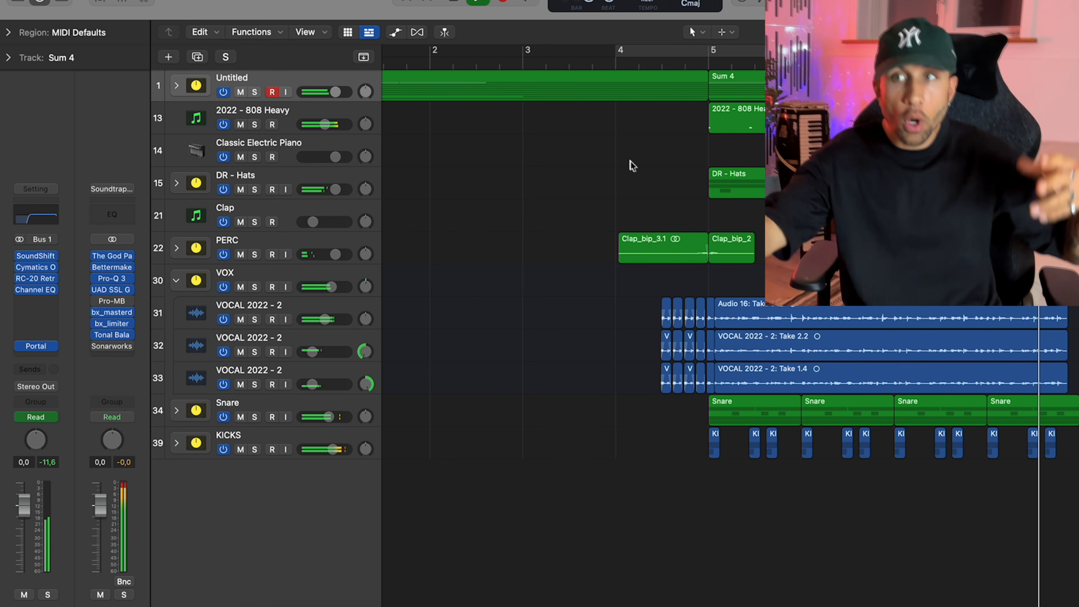
key("space")
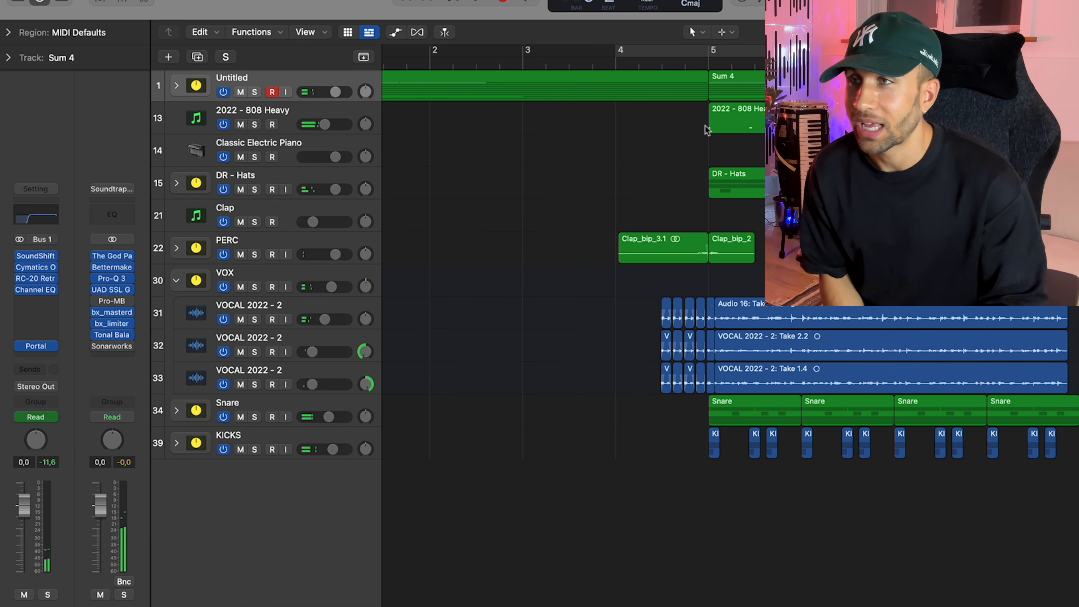
Enable the cycle range starting at bar 4 and play the loop with the first track stack and 2022 - 808 Heavy muted.
left_click(695, 51)
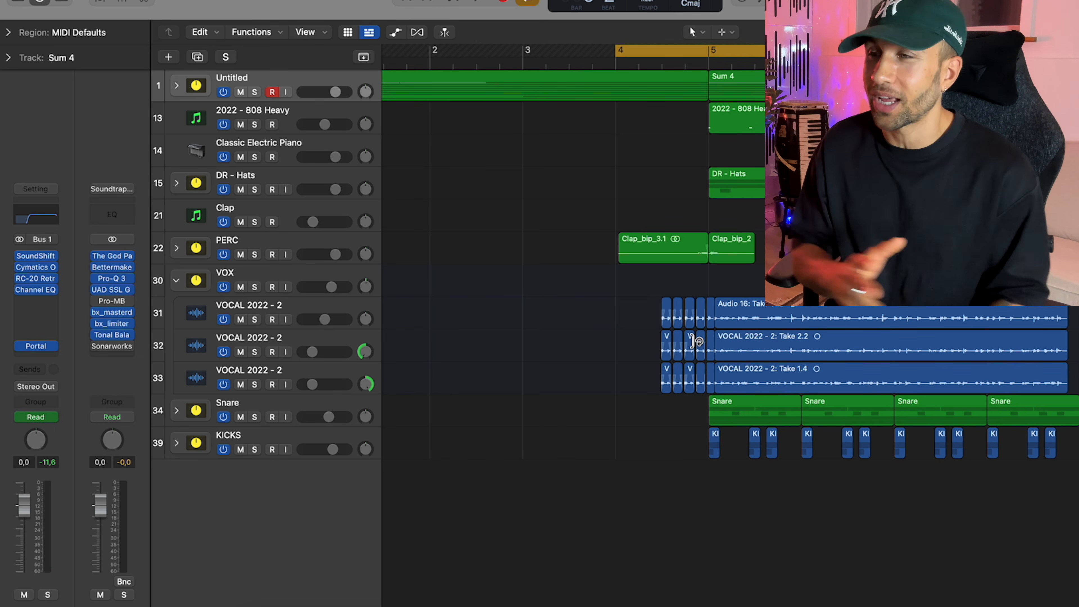
scroll(693, 340, "right", 5)
left_click(240, 92)
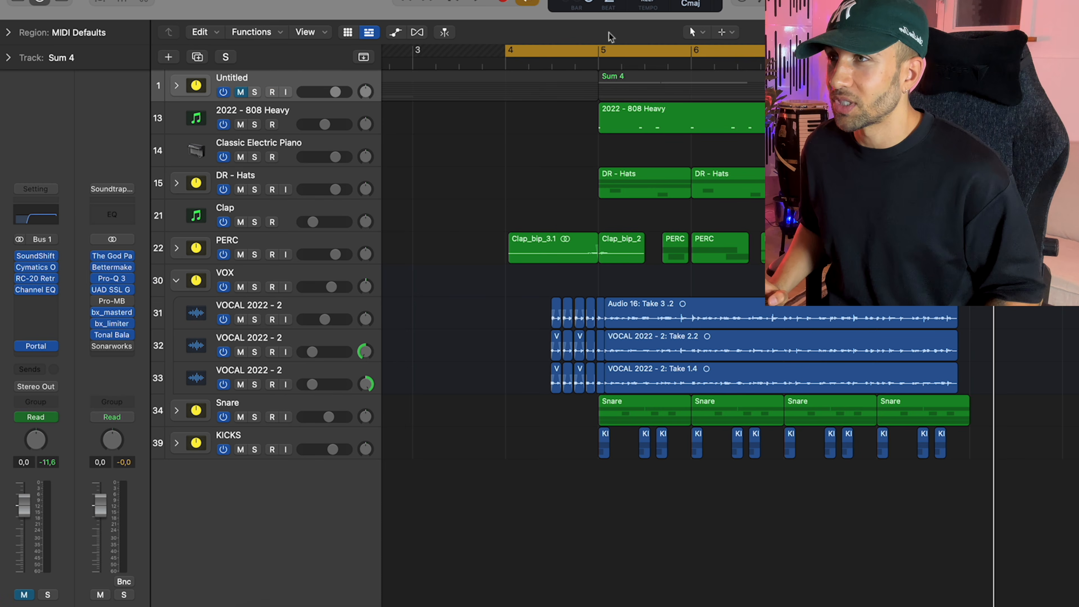
left_click(551, 62)
key("space")
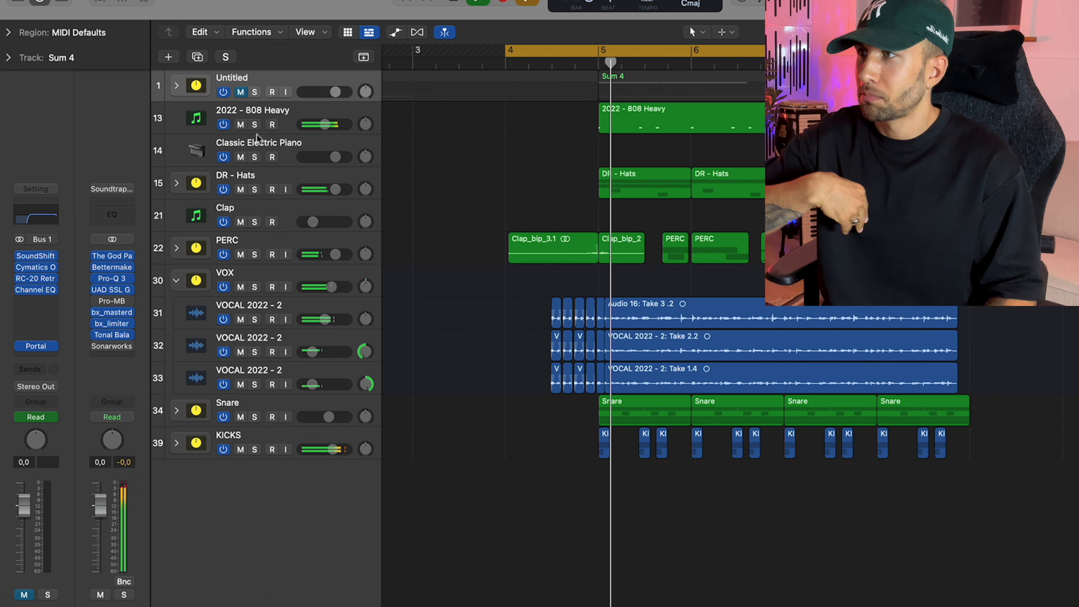
left_click(240, 124)
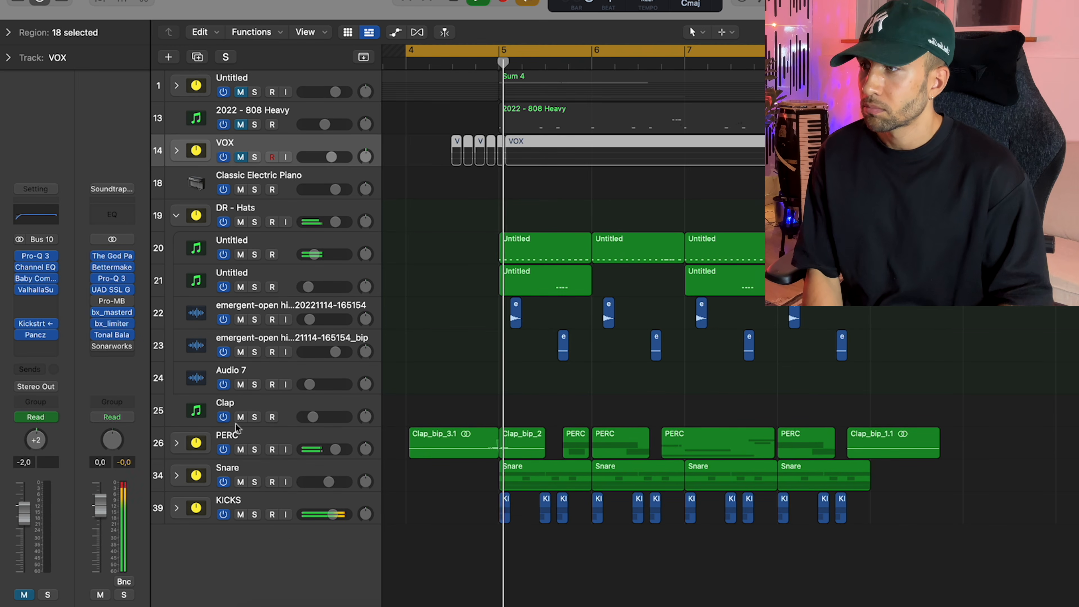
Expand the PERC, Snare and KICKS stacks and examine their layered tracks and regions during playback.
left_click(176, 443)
scroll(178, 519, "down", 5)
left_click(177, 509)
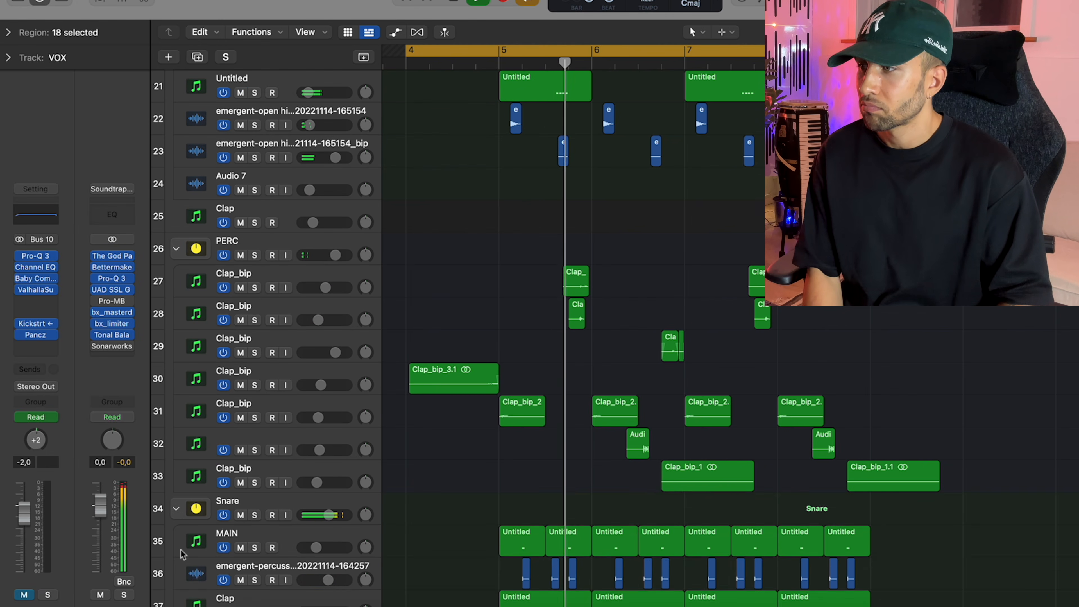
scroll(351, 526, "down", 3)
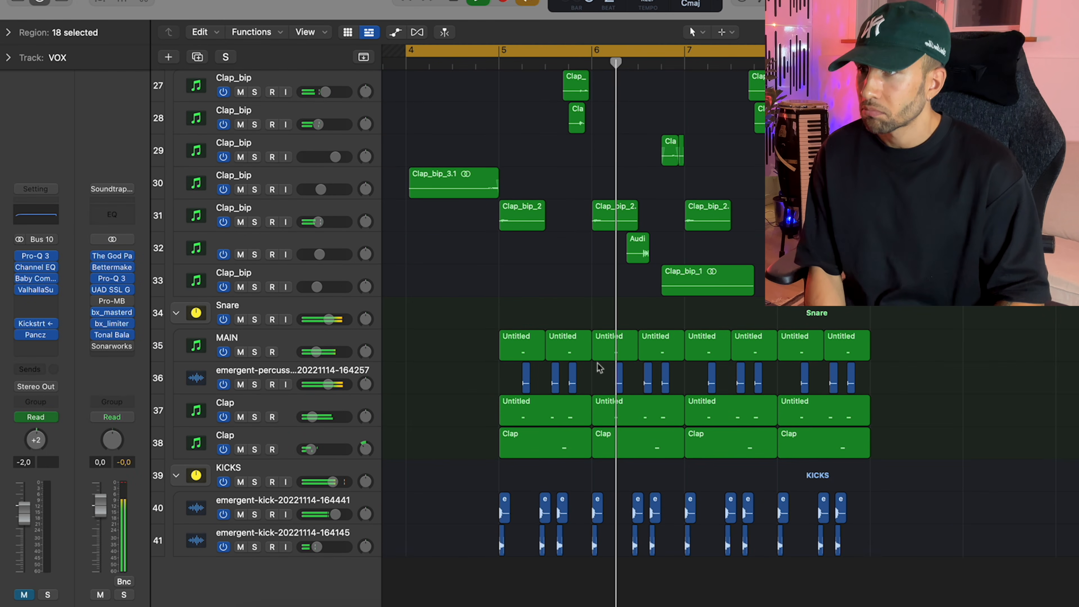
scroll(599, 365, "up", 10)
scroll(603, 363, "down", 3)
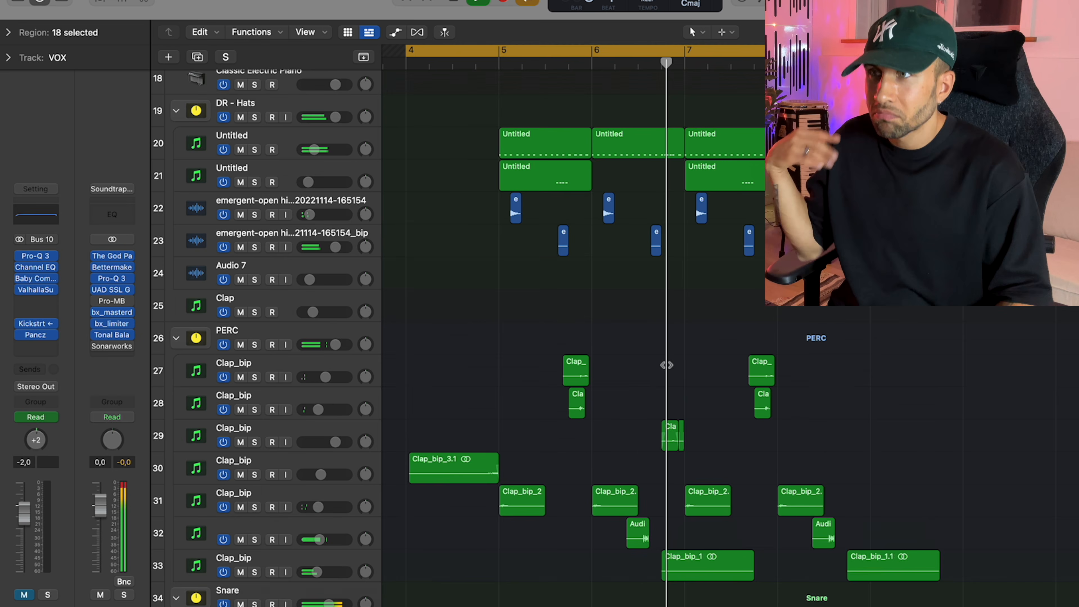
scroll(665, 290, "down", 5)
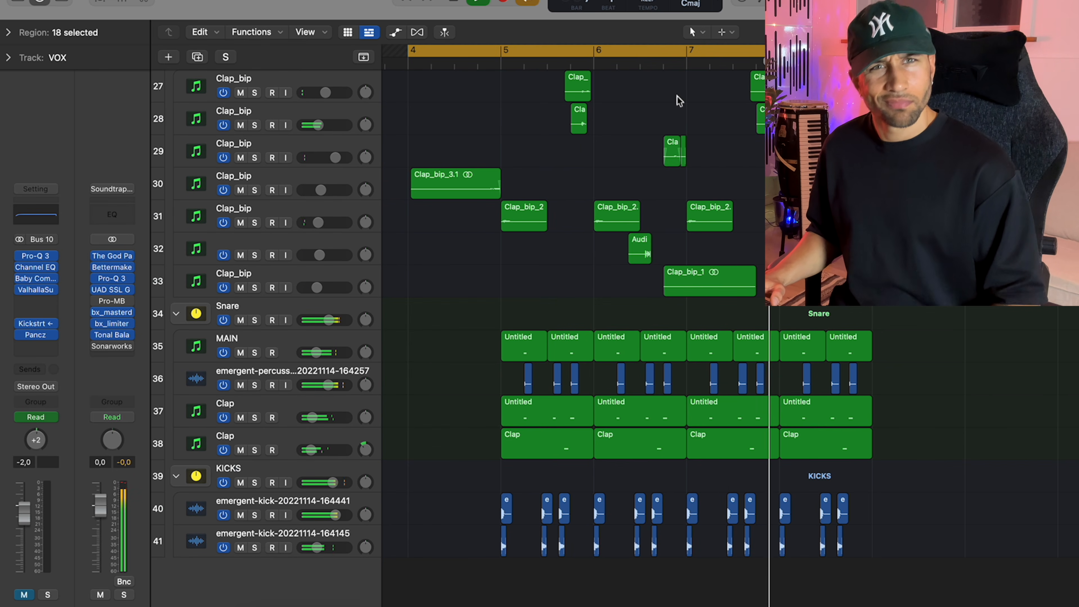
scroll(678, 102, "right", 1)
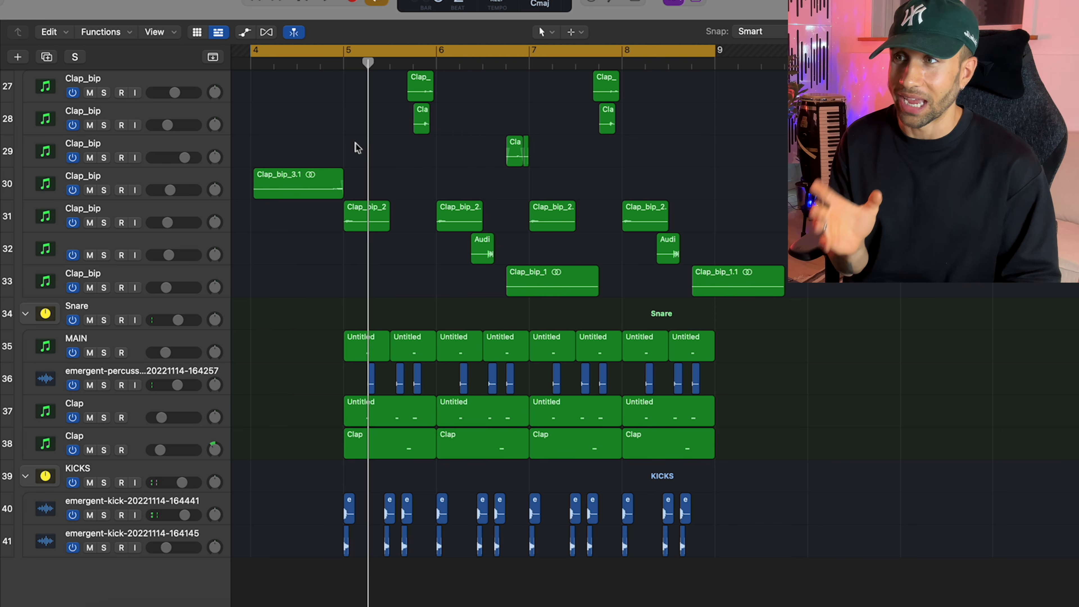
Solo the DR - Hats stack and play it in a cycle range from bar 5 to bar 9.
scroll(357, 147, "up", 10)
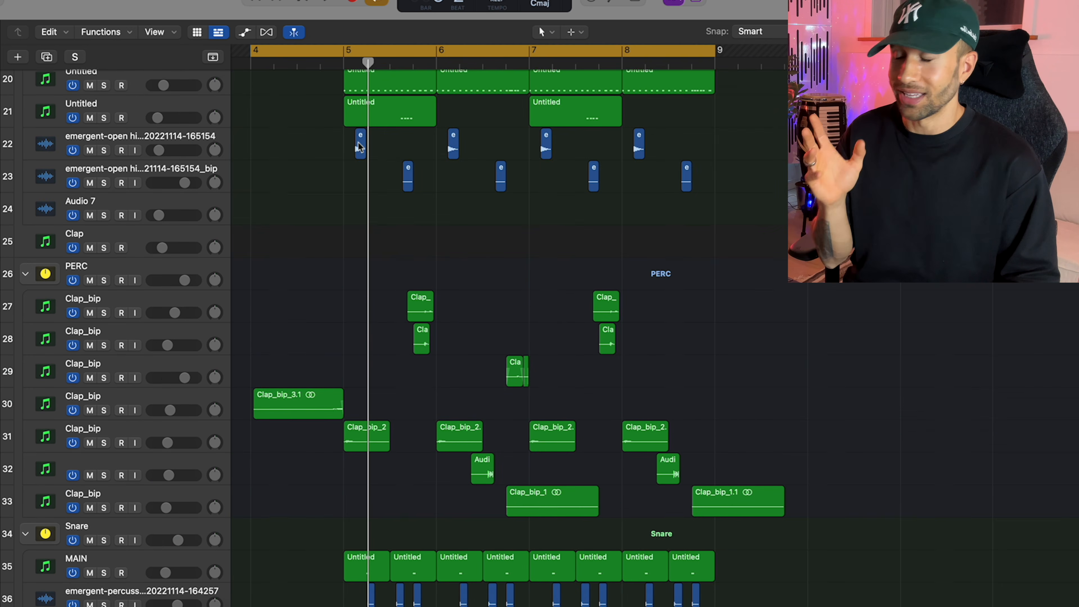
left_click(104, 221)
left_click(109, 210)
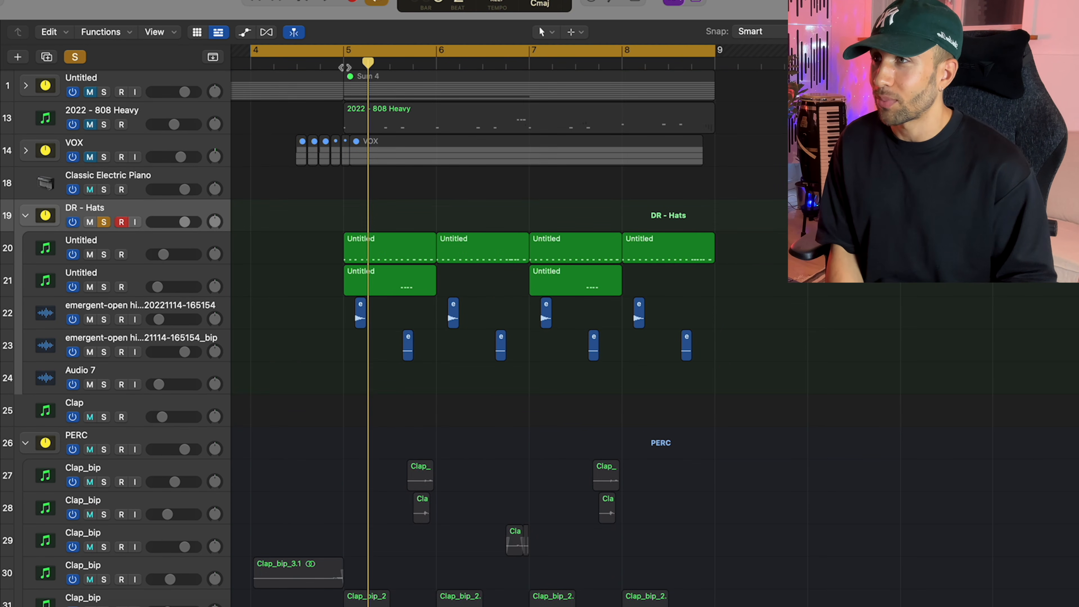
left_click_drag(346, 51, 737, 63)
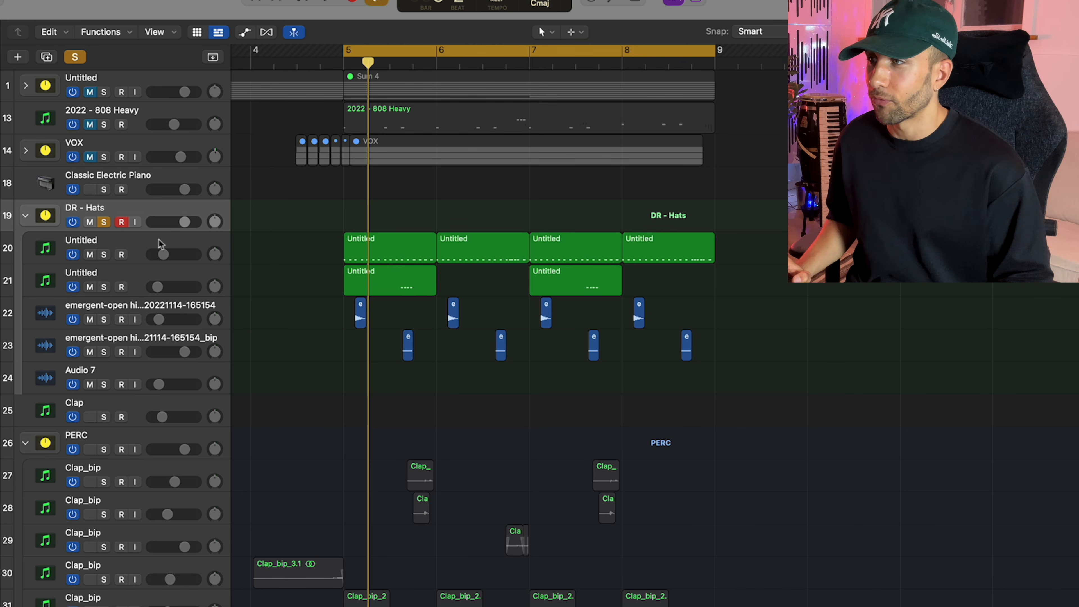
key("space")
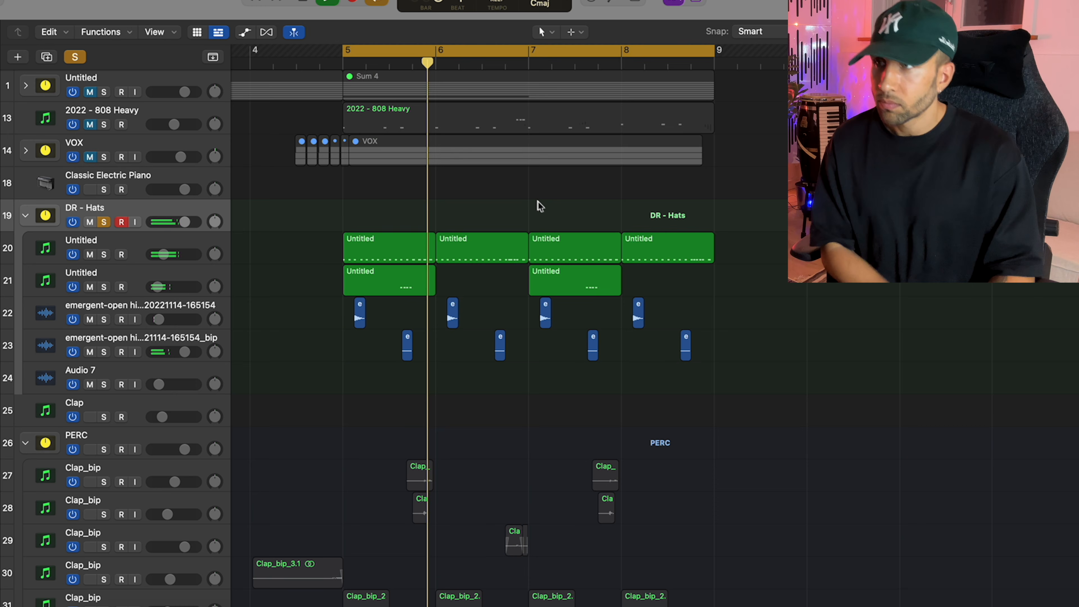
Review the Bettermaker EQ232D and the Nano Assemblers effect preset on the first hi-hat track in the DR - Hats stack.
scroll(540, 199, "left", 1)
scroll(540, 203, "right", 2)
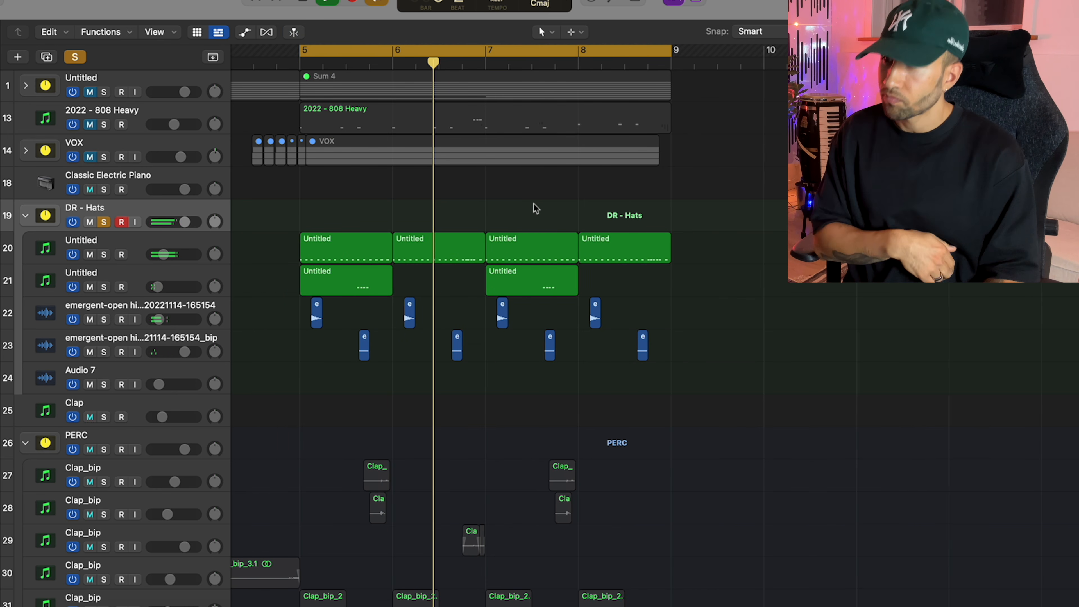
key("Down")
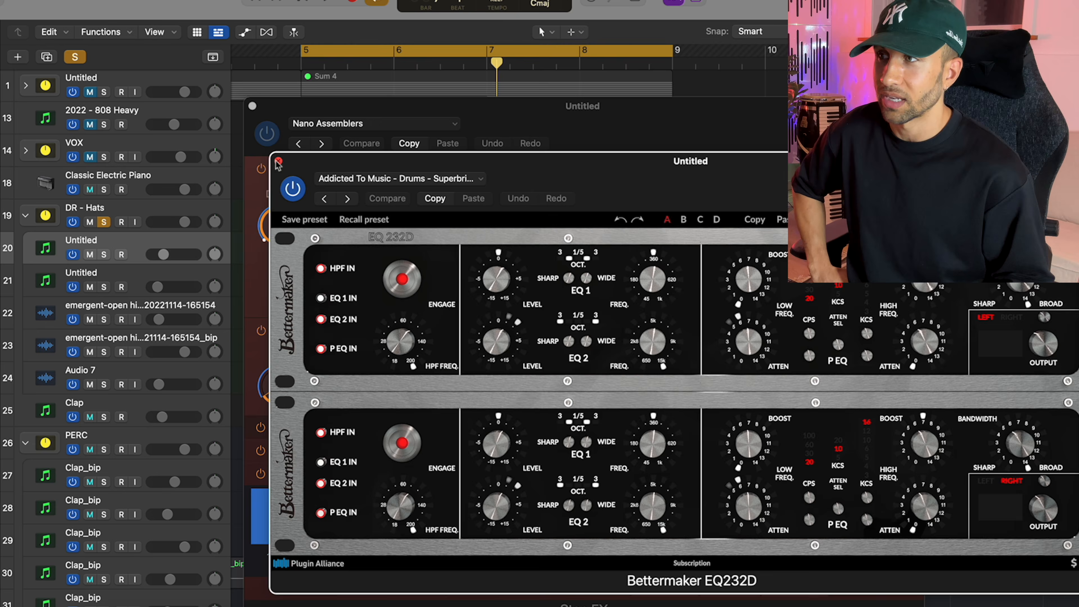
left_click(278, 162)
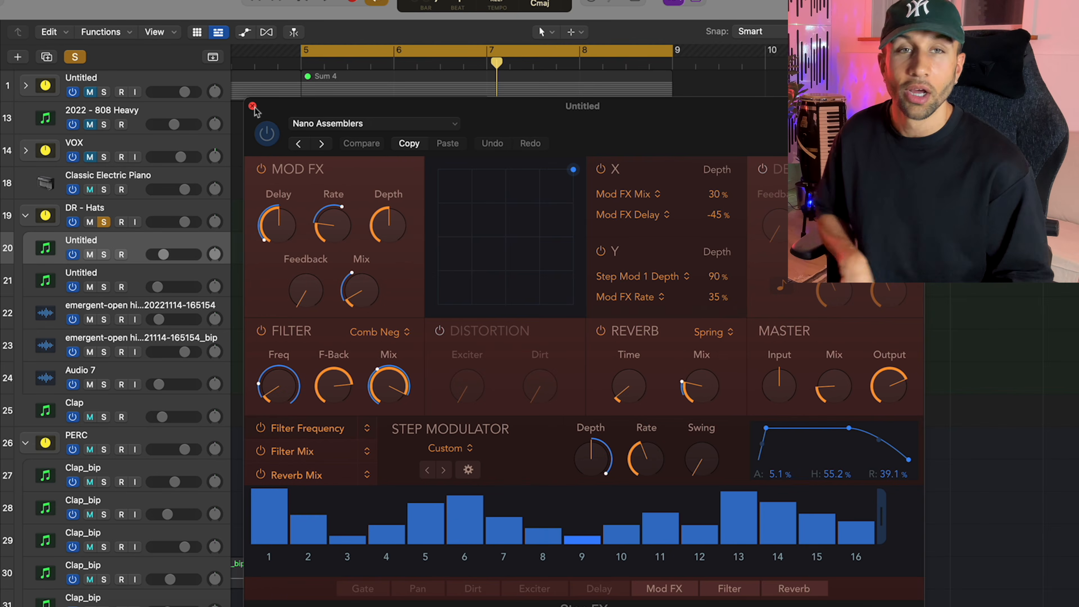
left_click(252, 106)
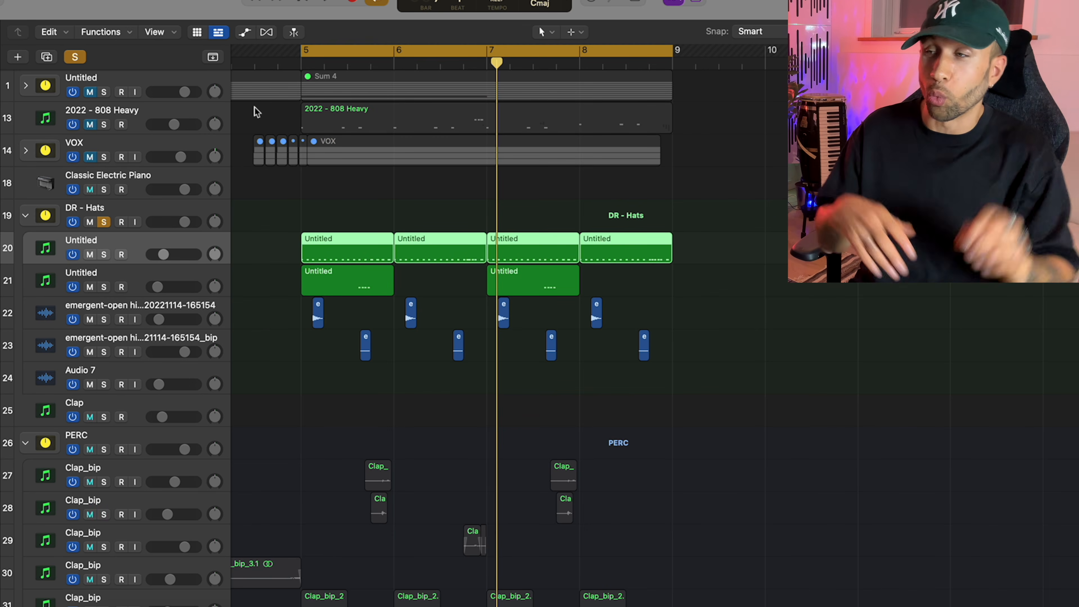
Examine the first hi-hat track's Frequency Shifter with its Shift automation, and its soothe2 settings.
left_click(41, 248)
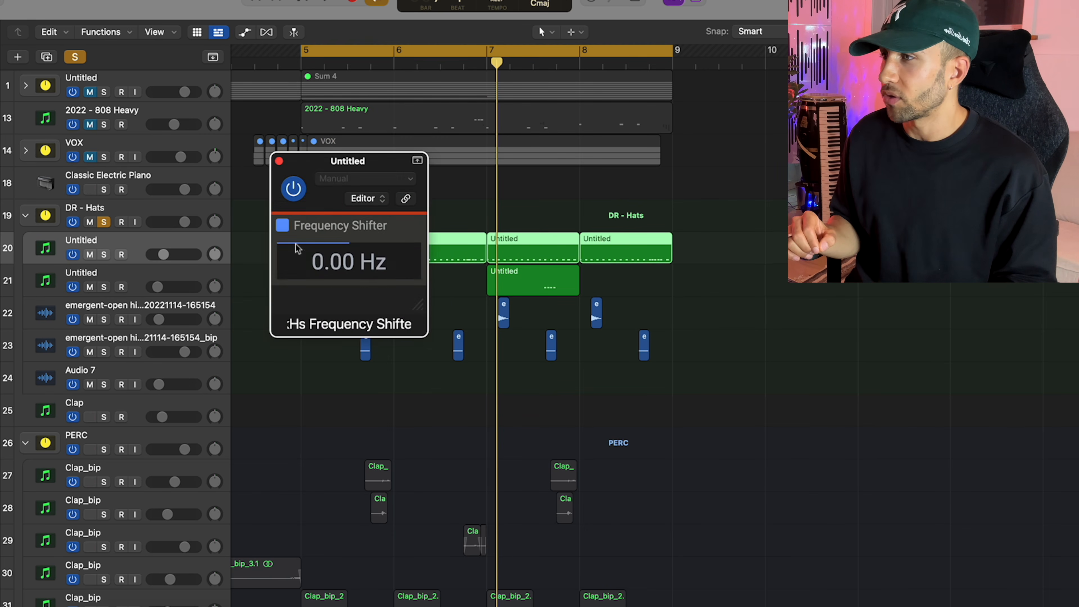
left_click(279, 161)
key("a")
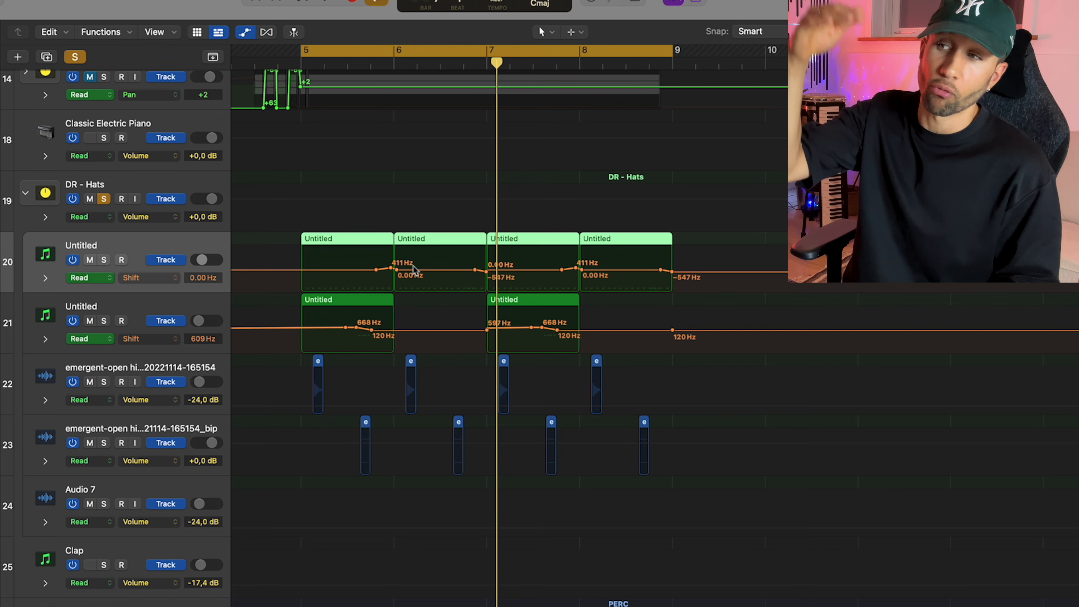
key("a")
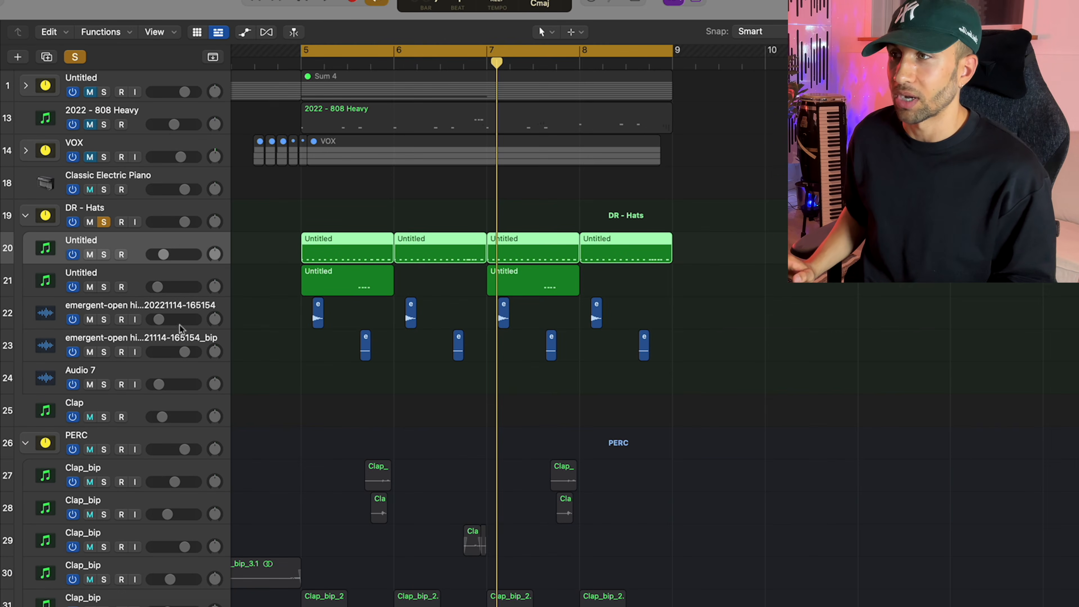
left_click(253, 136)
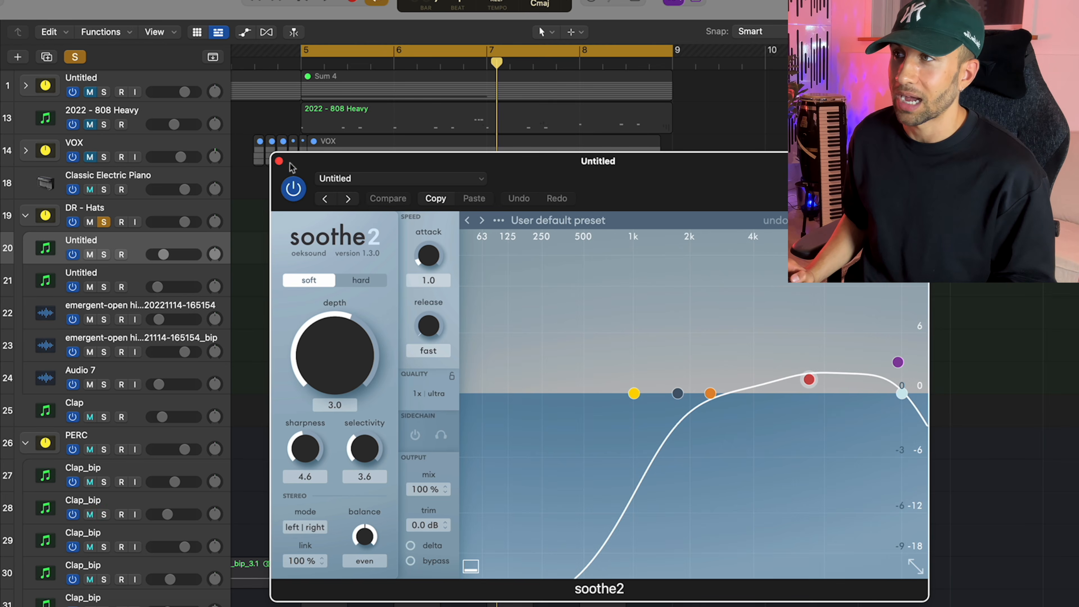
left_click(279, 161)
Solo the second Untitled hi-hat track for playback, inspect its Shift automation, and clear the solo.
left_click(161, 275)
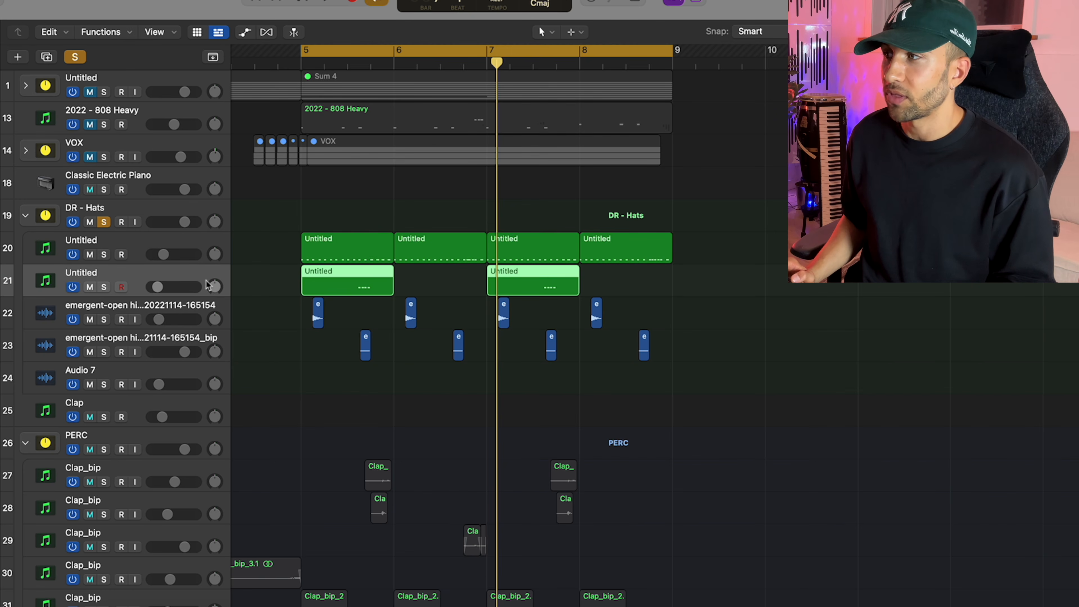
key("s")
key("a")
key("space")
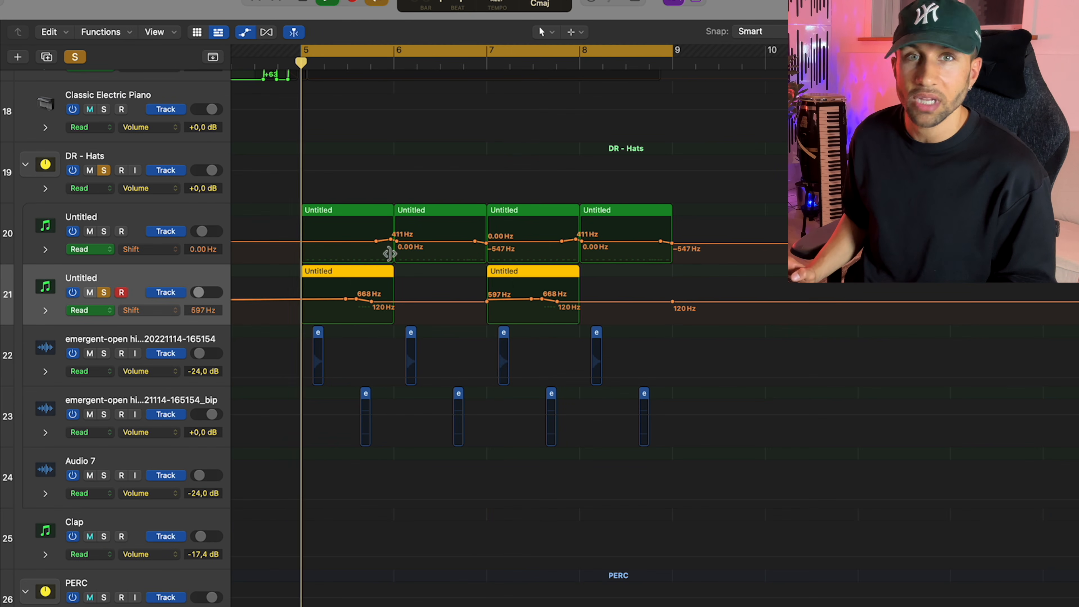
key("a")
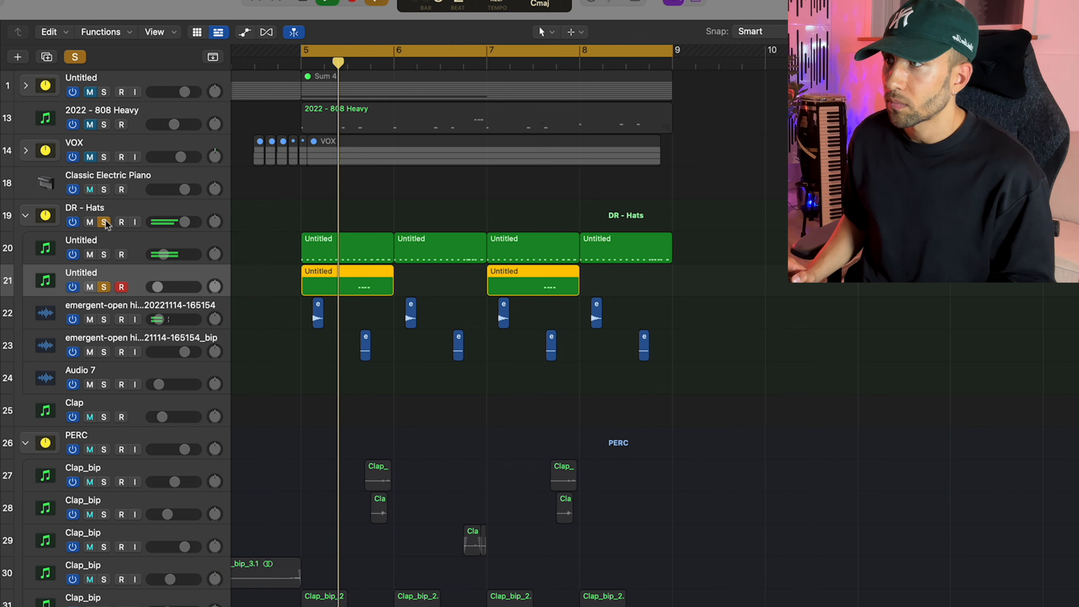
key("s")
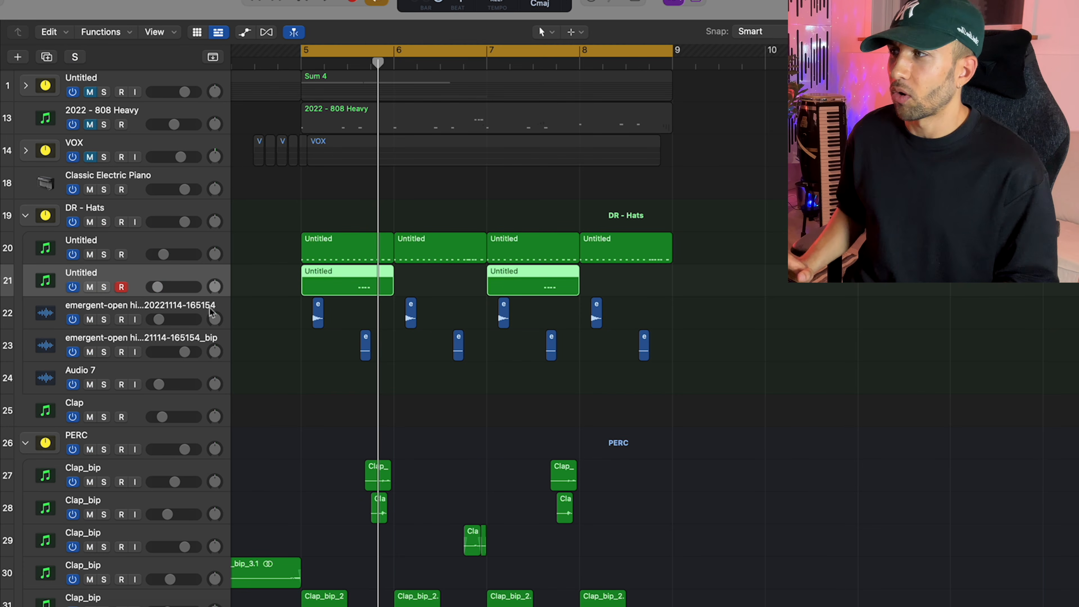
Solo and play the first emergent-open hi-hat track and inspect its Chorus effect.
left_click(182, 311)
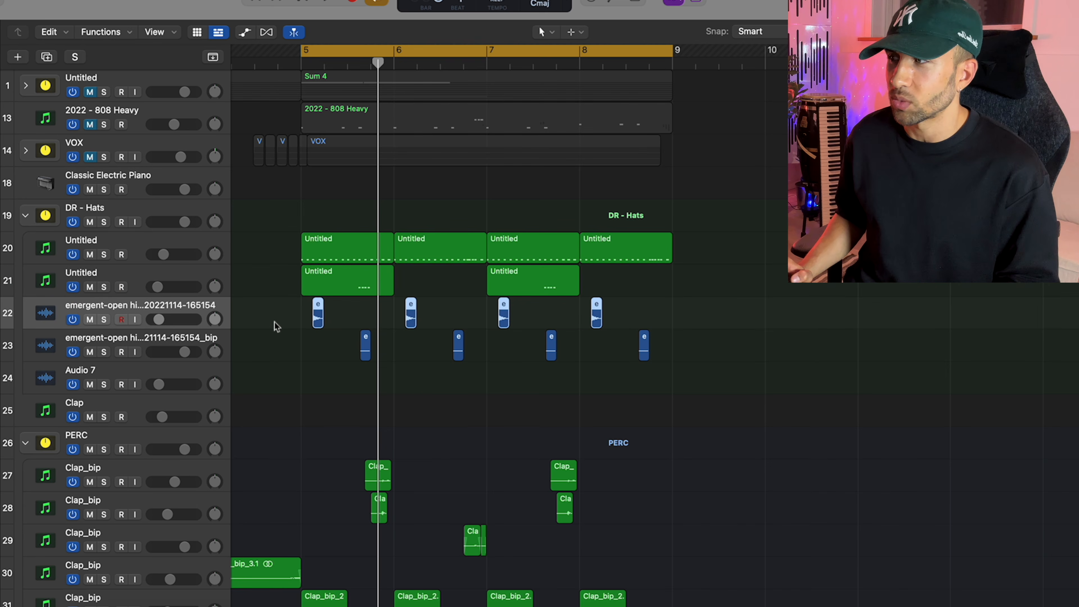
key("s")
key("space")
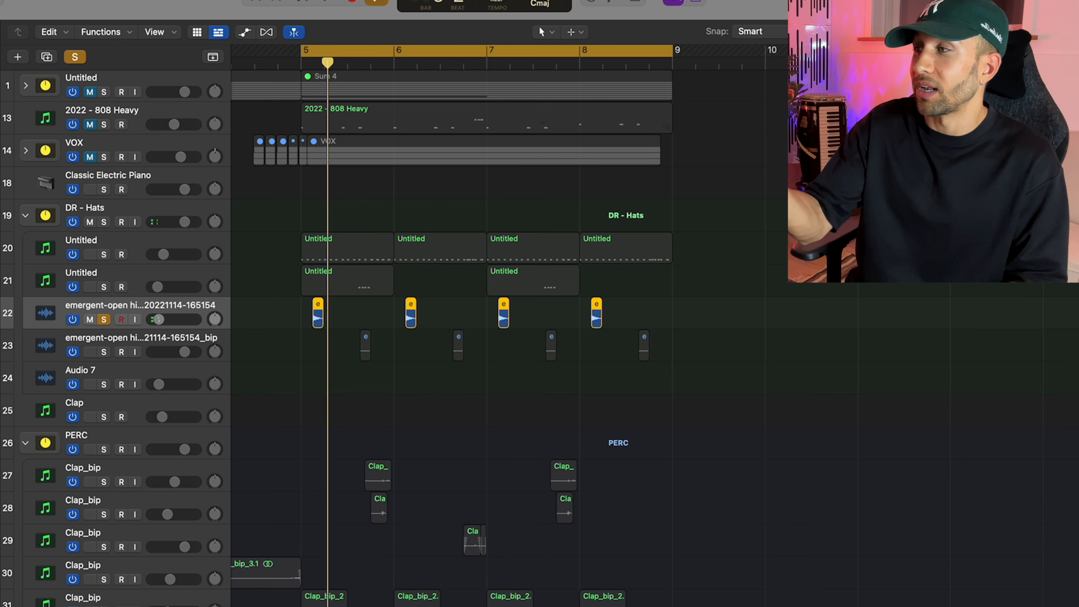
left_click(1, 246)
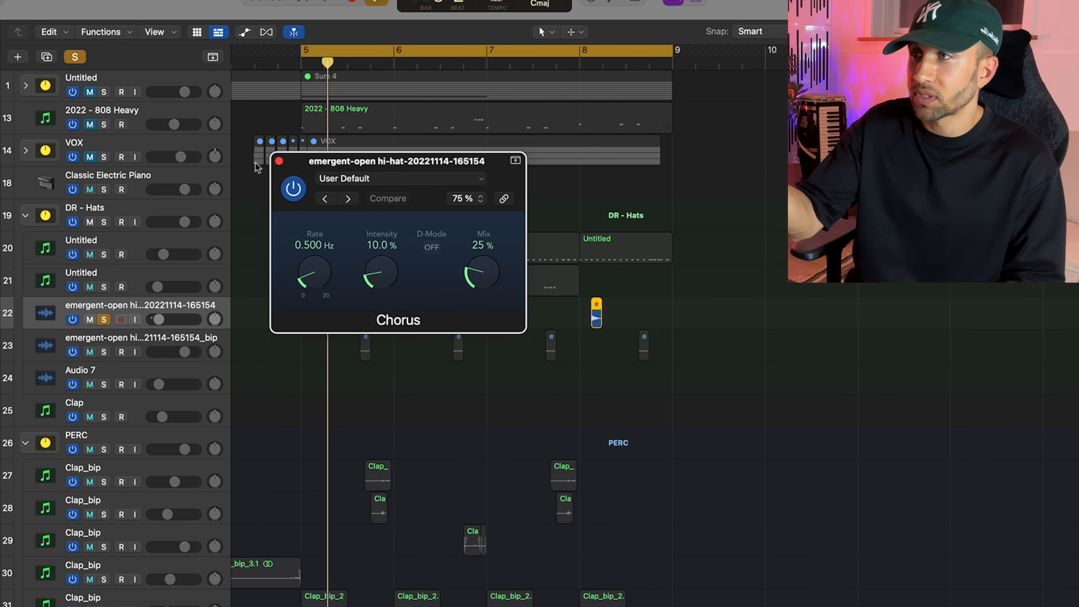
left_click(279, 161)
Move the solo to the emergent-open hi-hat track ending in _bip and play it.
left_click(136, 344)
key("s")
left_click(104, 319)
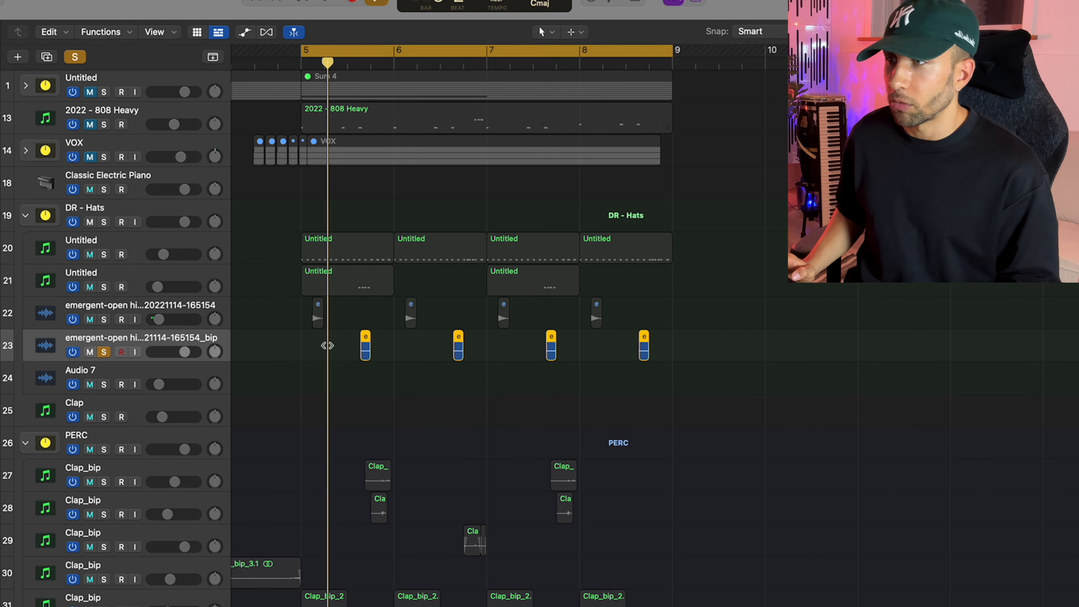
key("space")
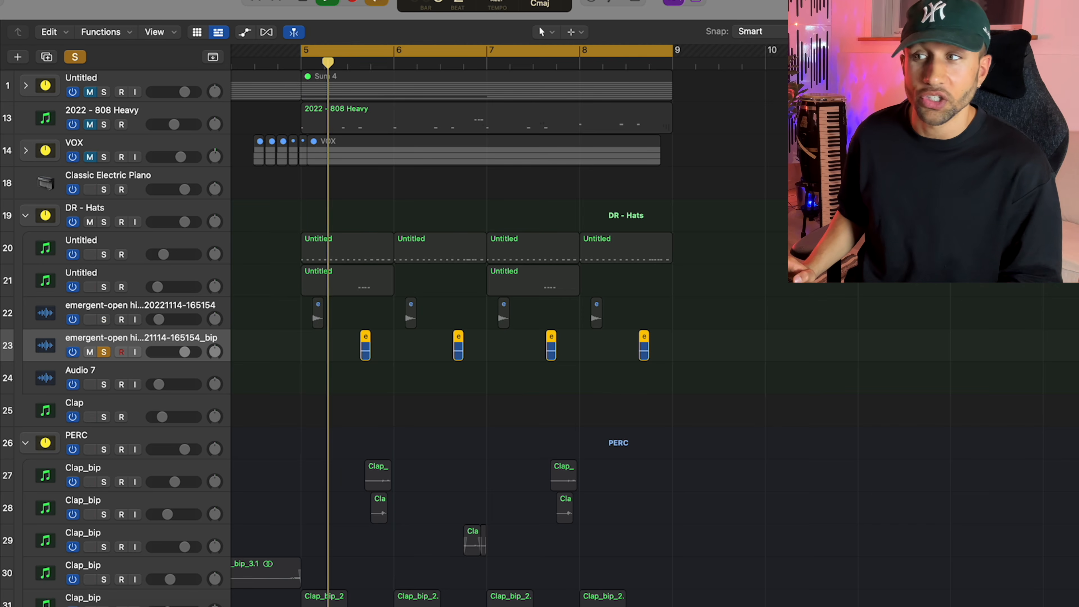
Solo the PERC stack and play its layered Clap_bip percussion regions.
scroll(376, 287, "down", 3)
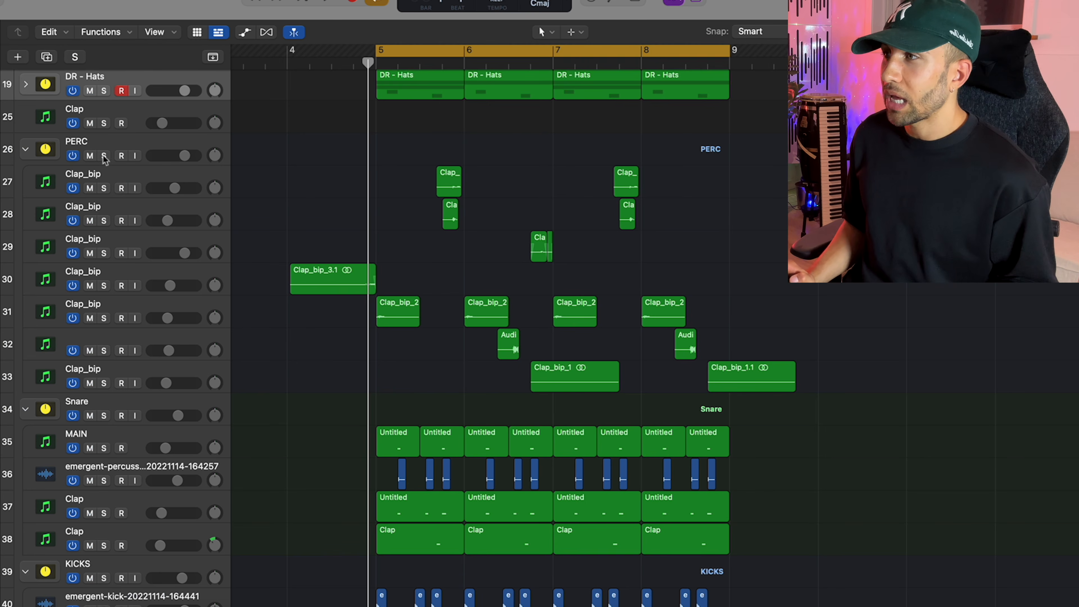
left_click(104, 155)
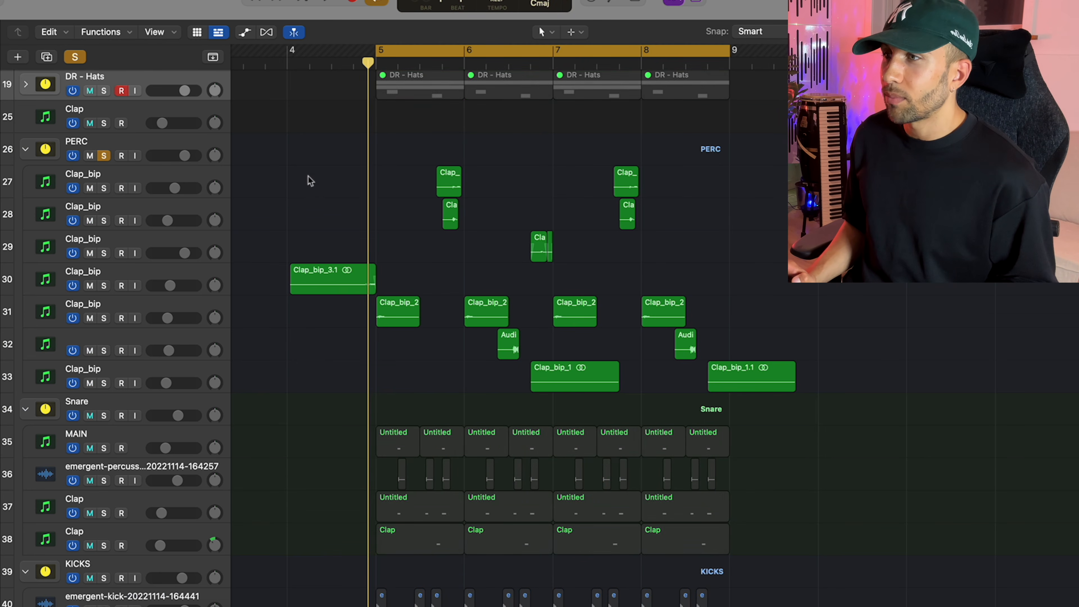
scroll(311, 181, "down", 2)
key("space")
scroll(392, 173, "right", 2)
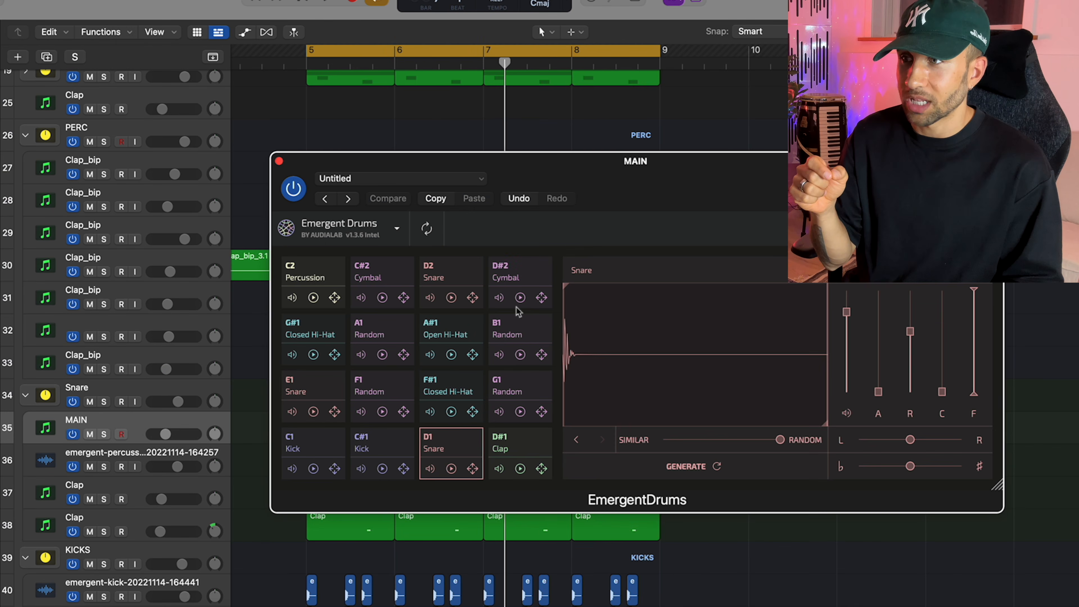
Close the EmergentDrums instrument of the MAIN snare track and select the first Clap_bip track in the PERC stack.
left_click(279, 161)
scroll(170, 251, "up", 4)
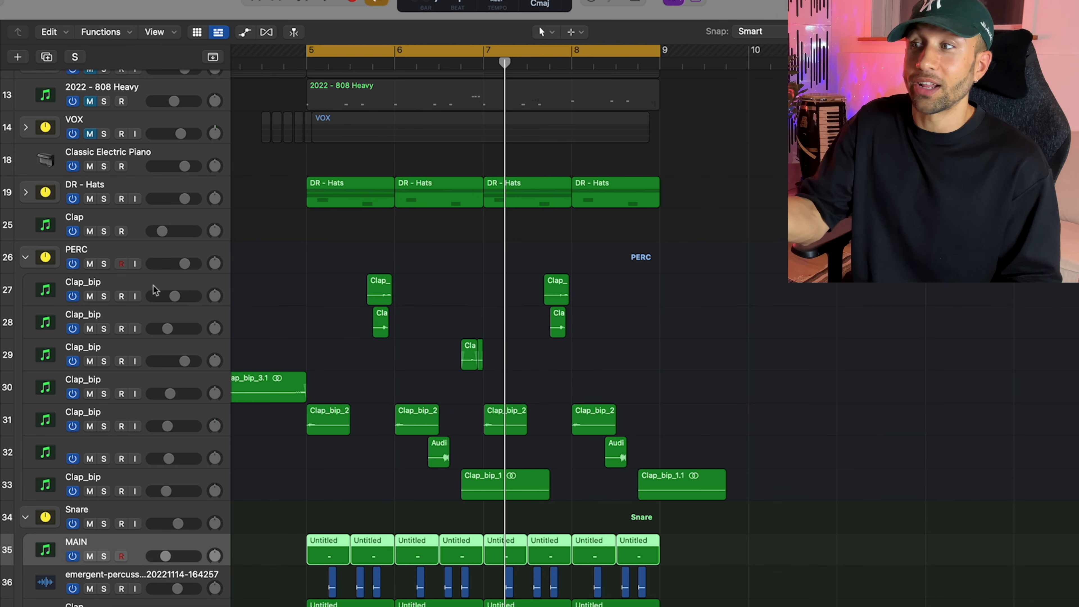
left_click(155, 287)
scroll(437, 241, "down", 3)
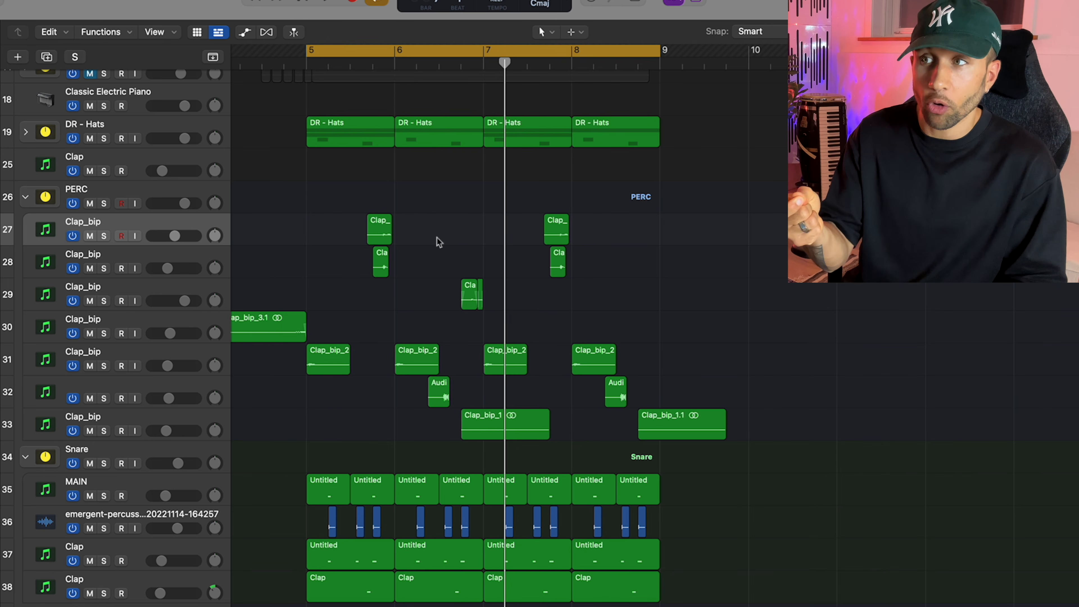
Solo the PERC stack again and replay it briefly from bar 5.
left_click(105, 204)
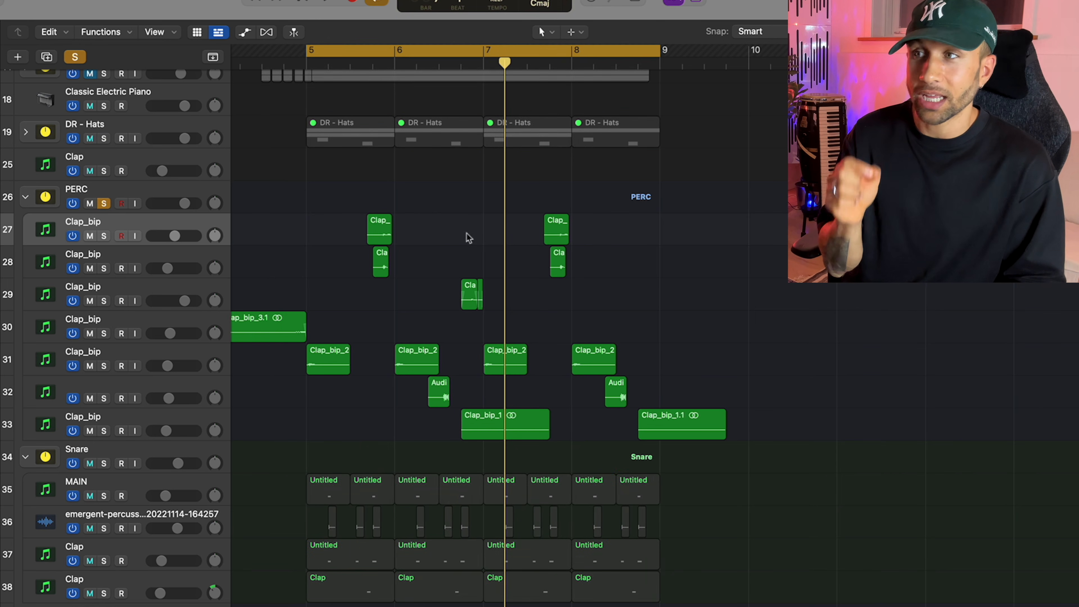
left_click(201, 196)
key("space")
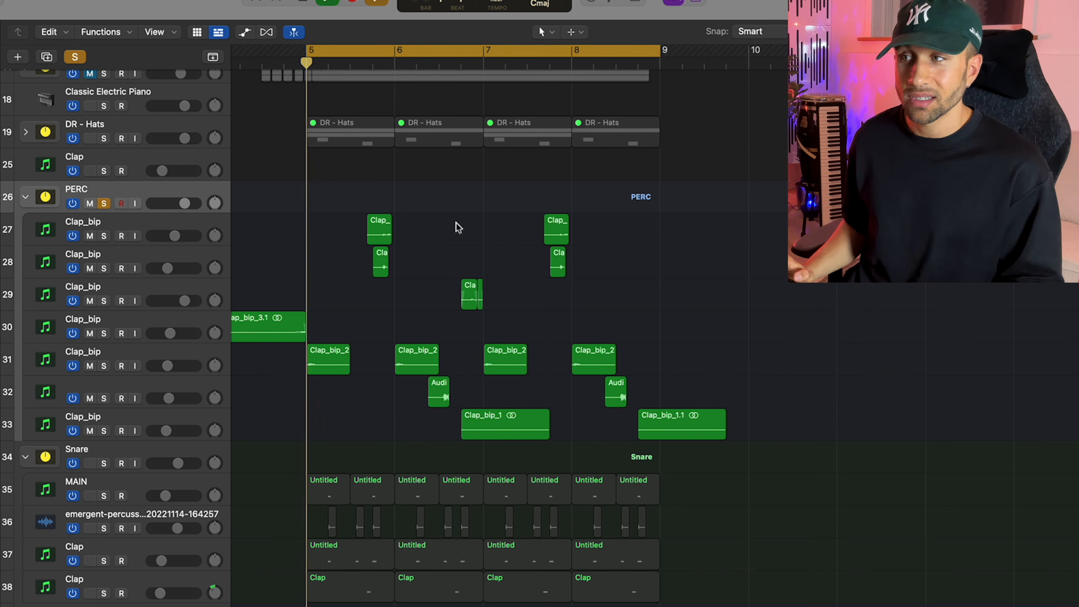
key("space")
Solo the Snare stack and play its layered snare and clap tracks from bar 5.
left_click(197, 310)
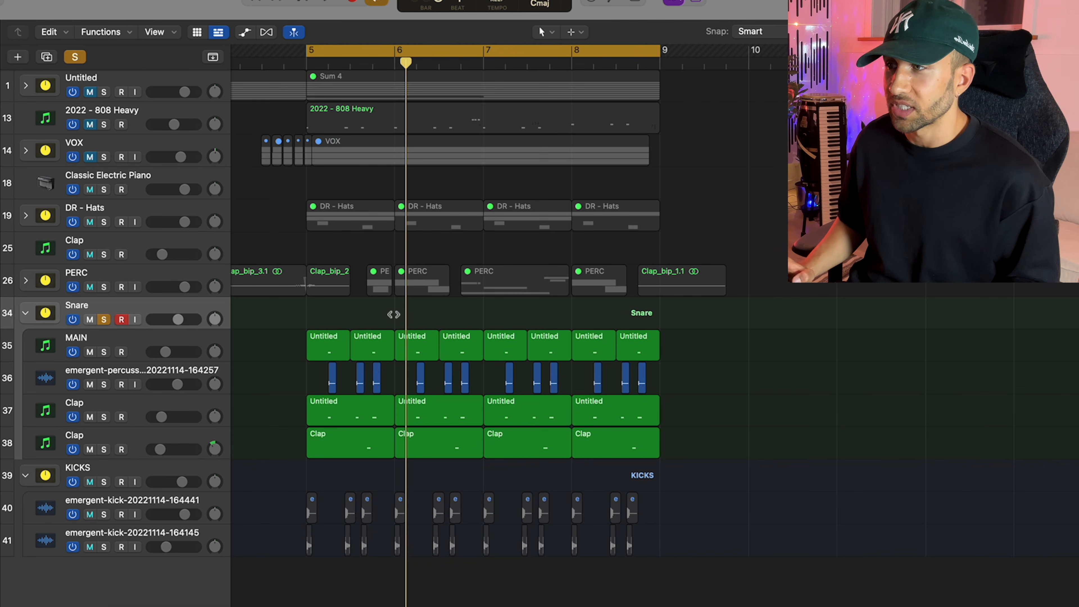
key("space")
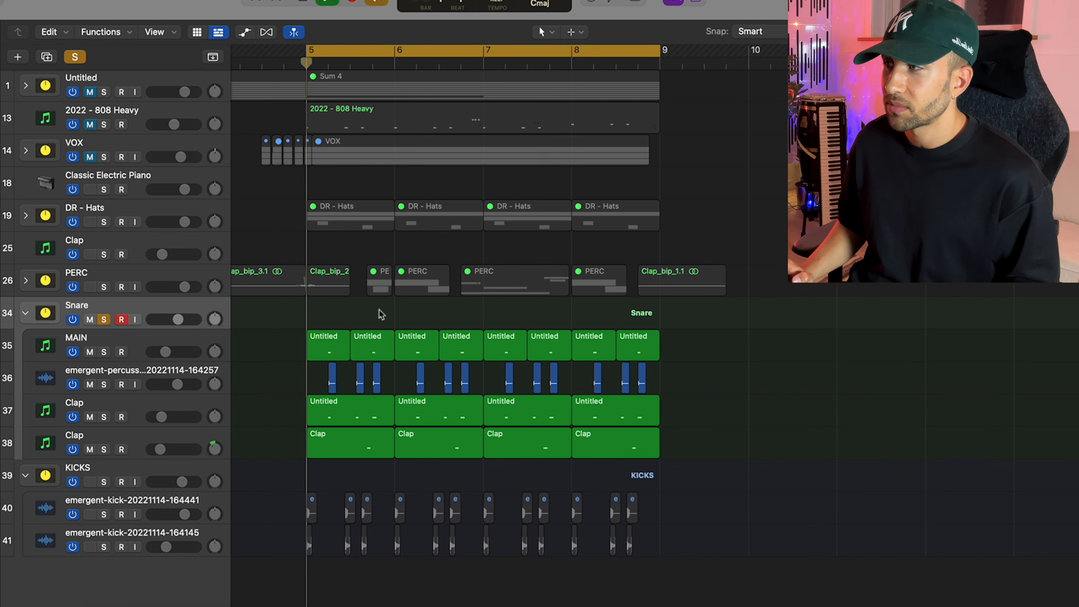
key("space")
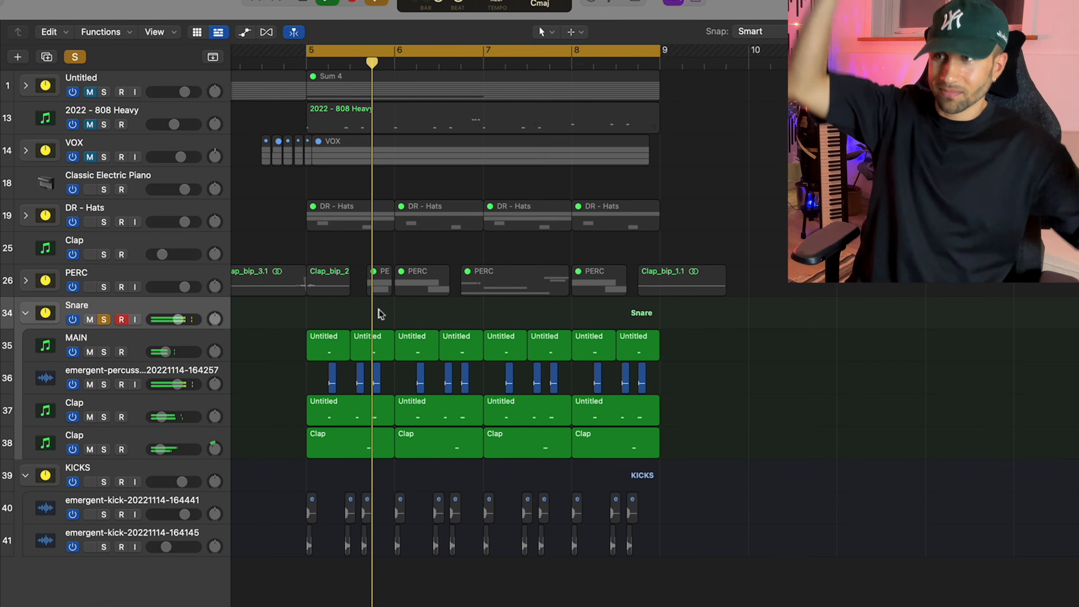
Review the Dist COLDFIRE, soothe2, kHs Transient Shaper and Pancz effects on the Snare stack.
key("v")
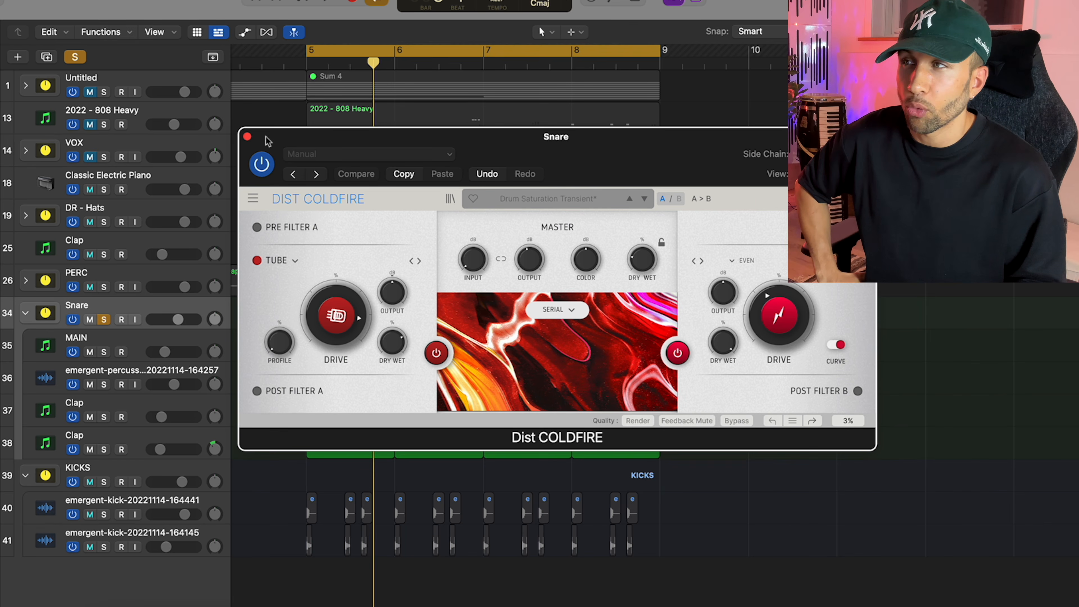
left_click(247, 136)
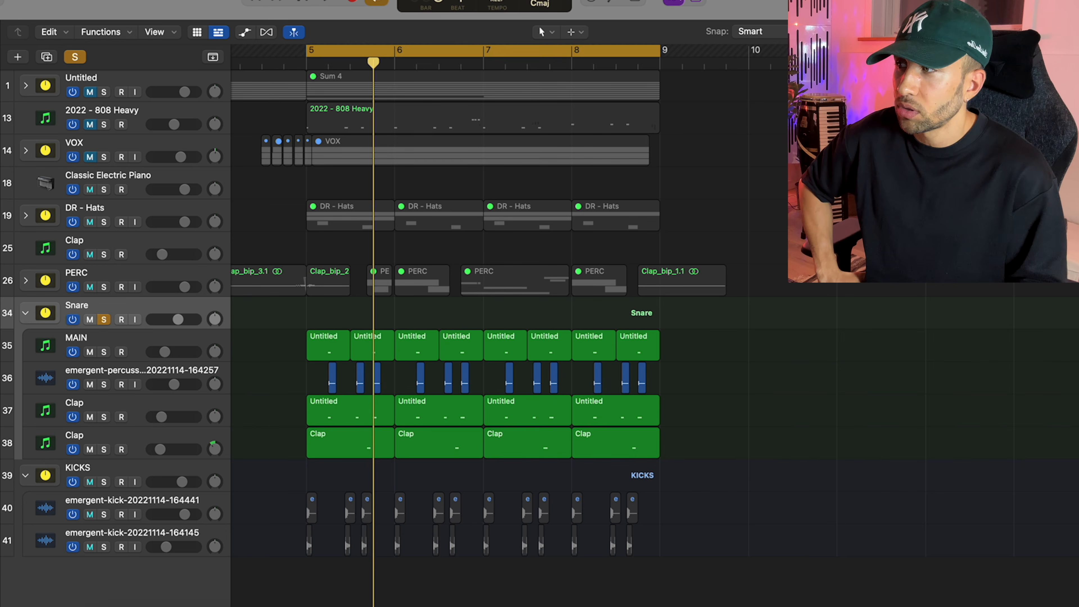
left_click(0, 366)
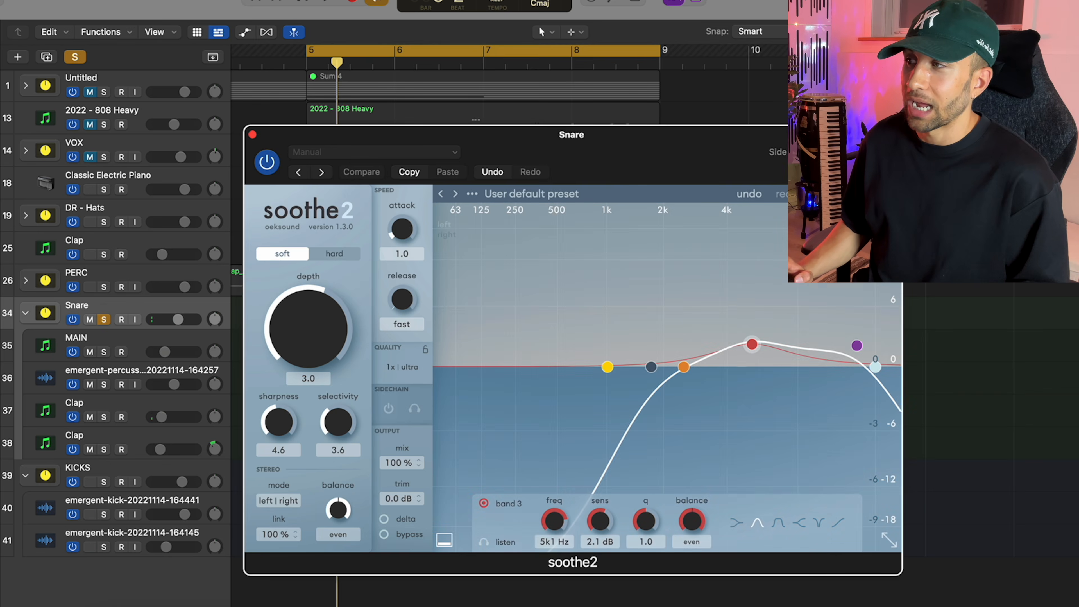
left_click(252, 135)
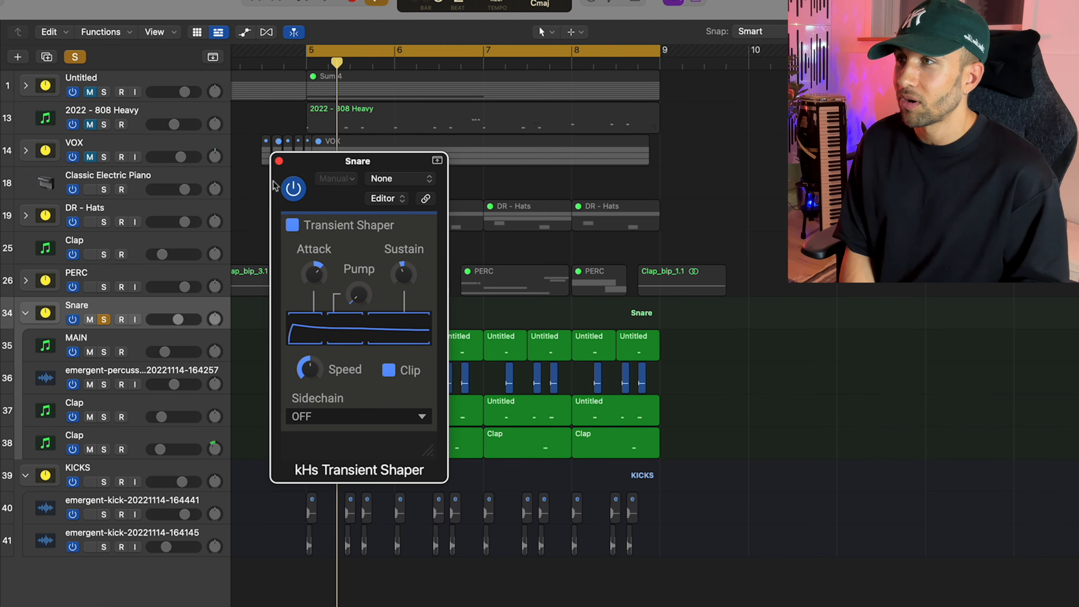
left_click(279, 161)
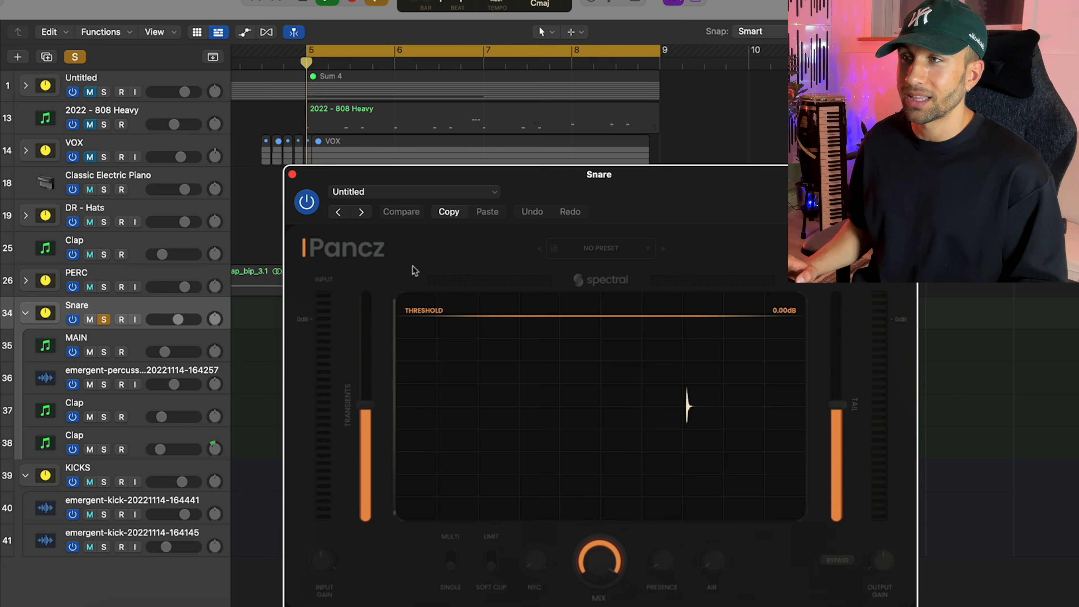
key("space")
left_click(292, 175)
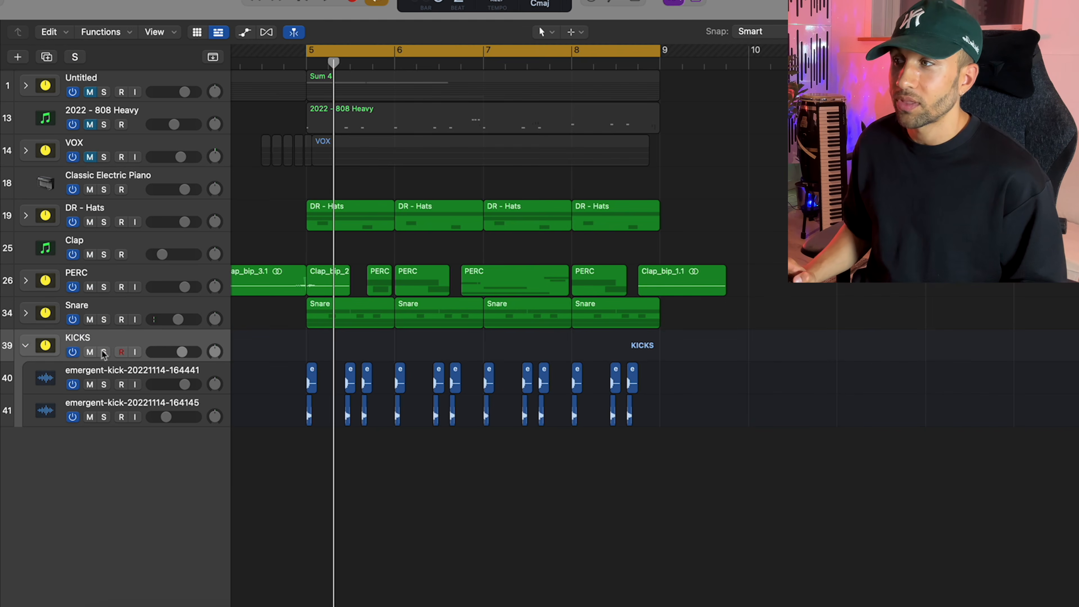
Solo the KICKS stack and play its two emergent-kick layers.
left_click(103, 353)
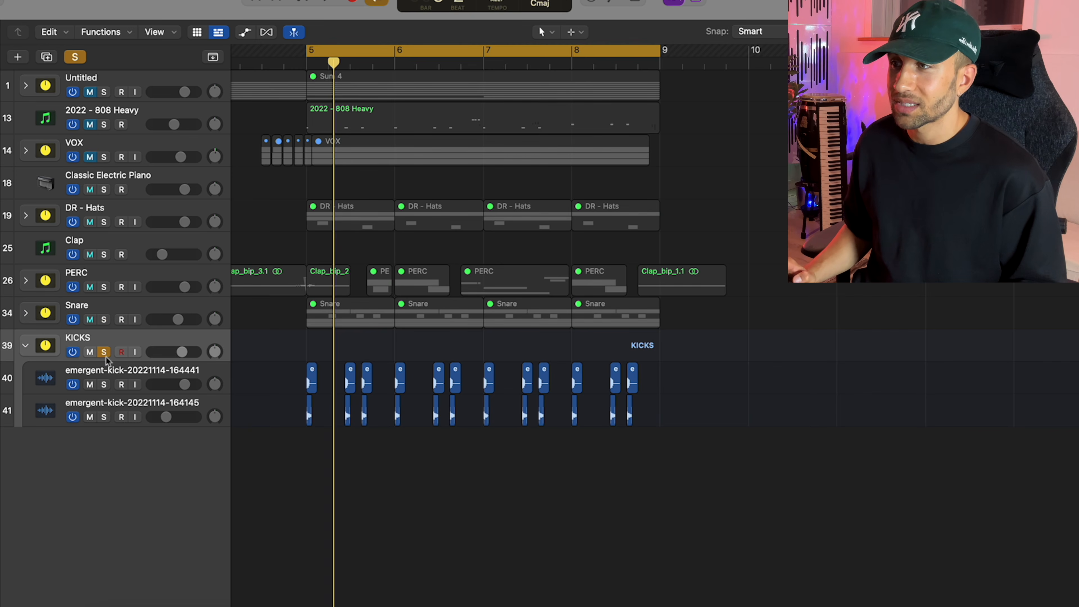
key("space")
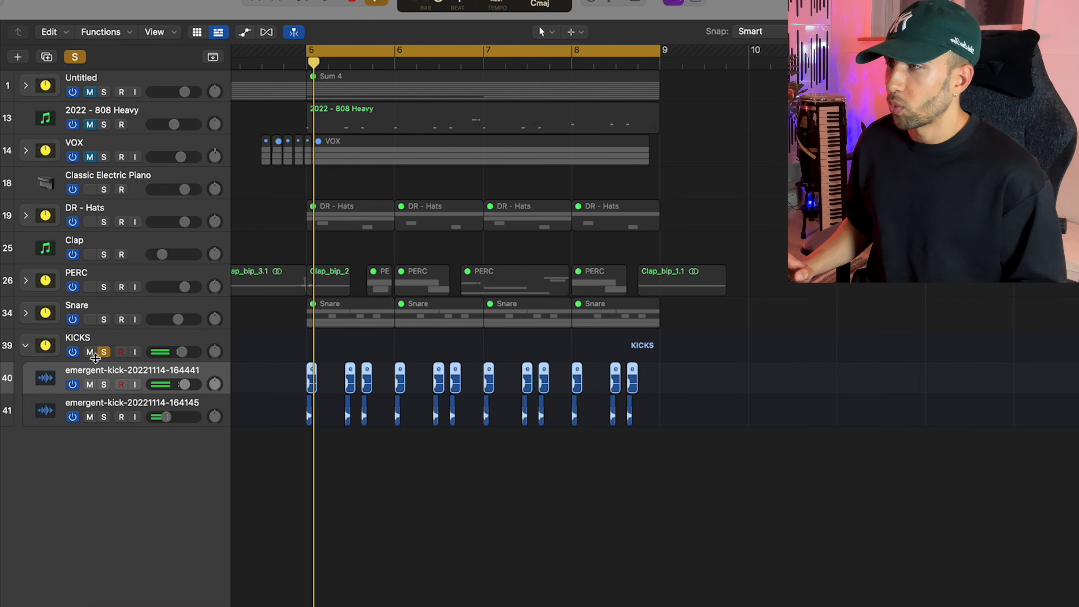
left_click(104, 384)
left_click(103, 385)
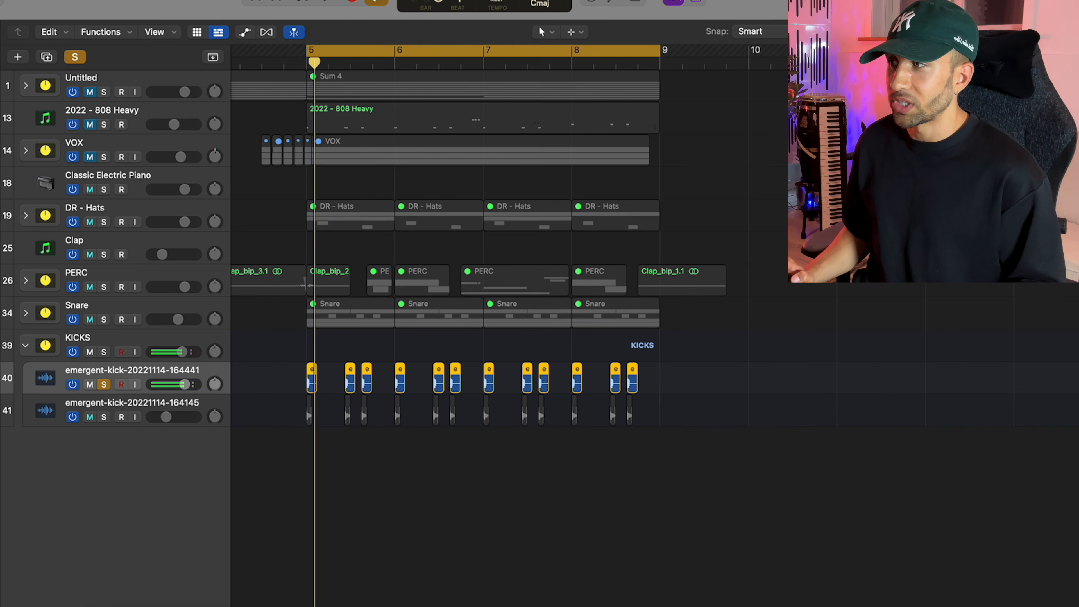
key("v")
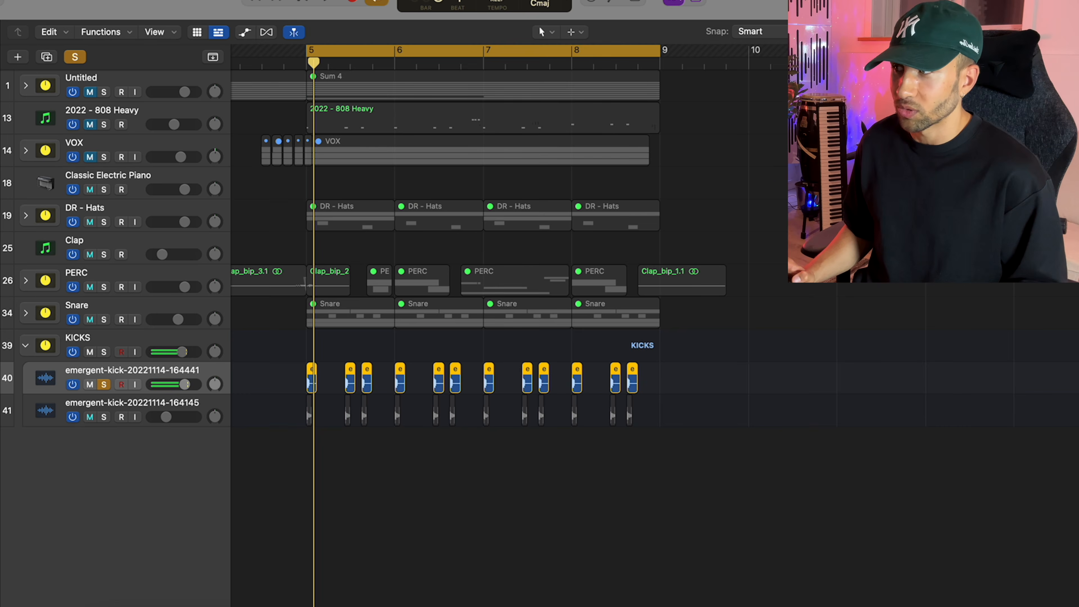
left_click(2, 330)
left_click_drag(370, 158, 465, 144)
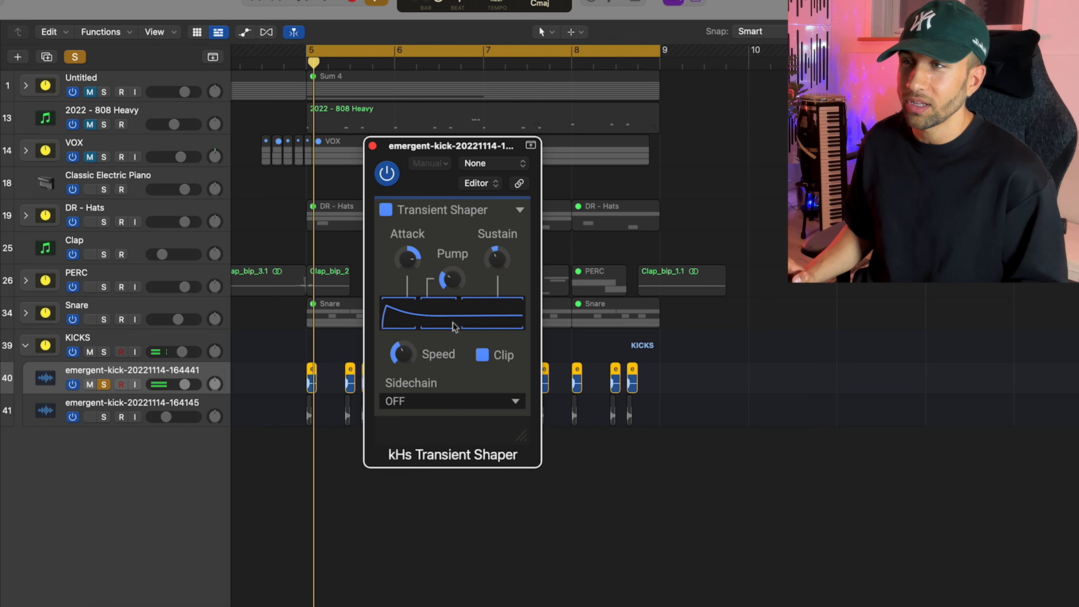
left_click(372, 146)
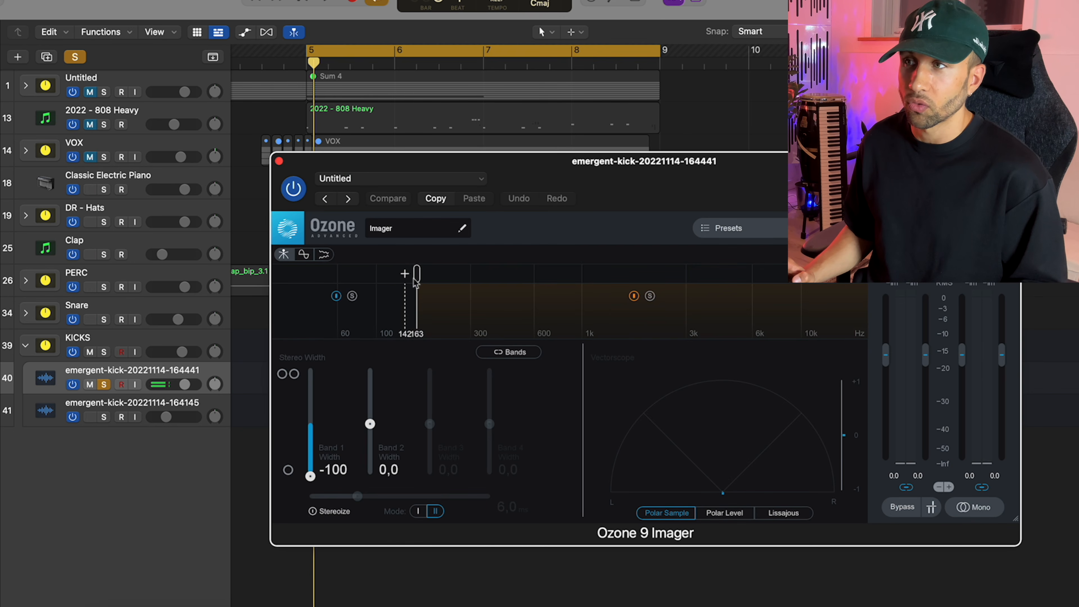
left_click(279, 160)
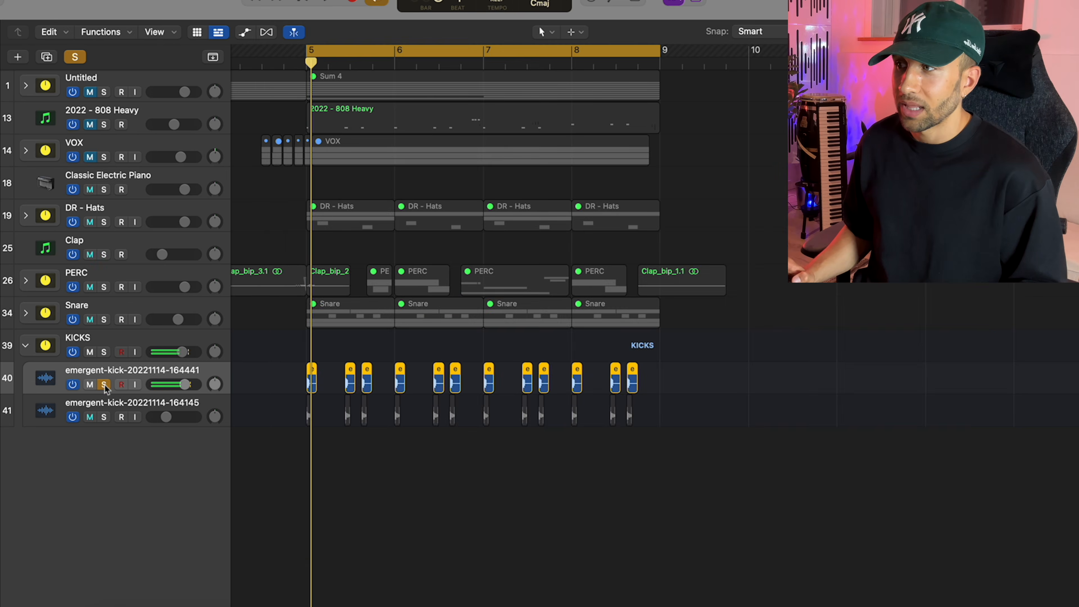
left_click(115, 404)
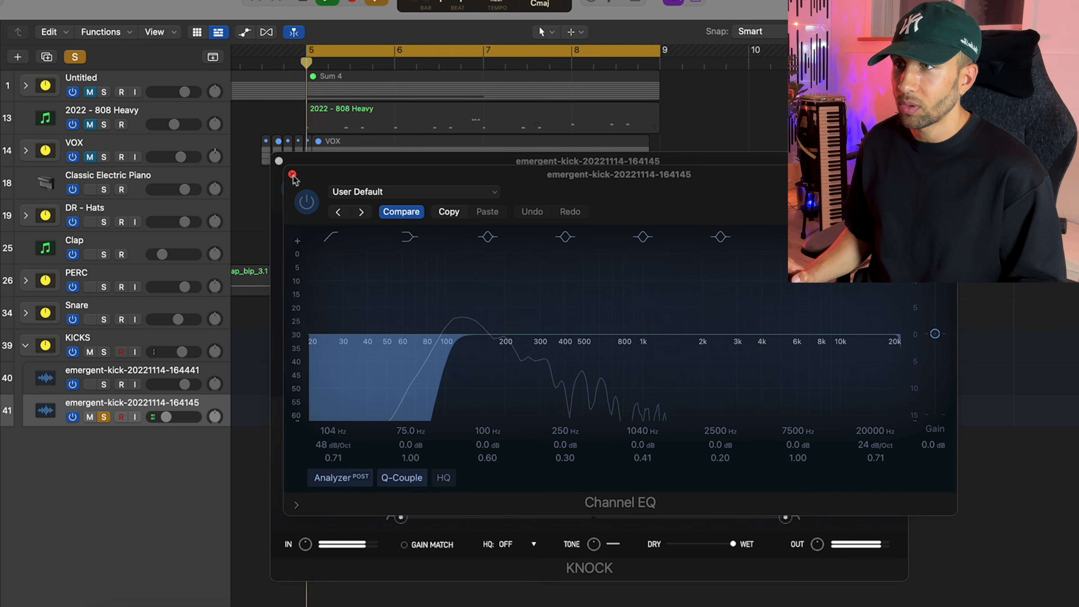
left_click_drag(500, 331, 476, 380)
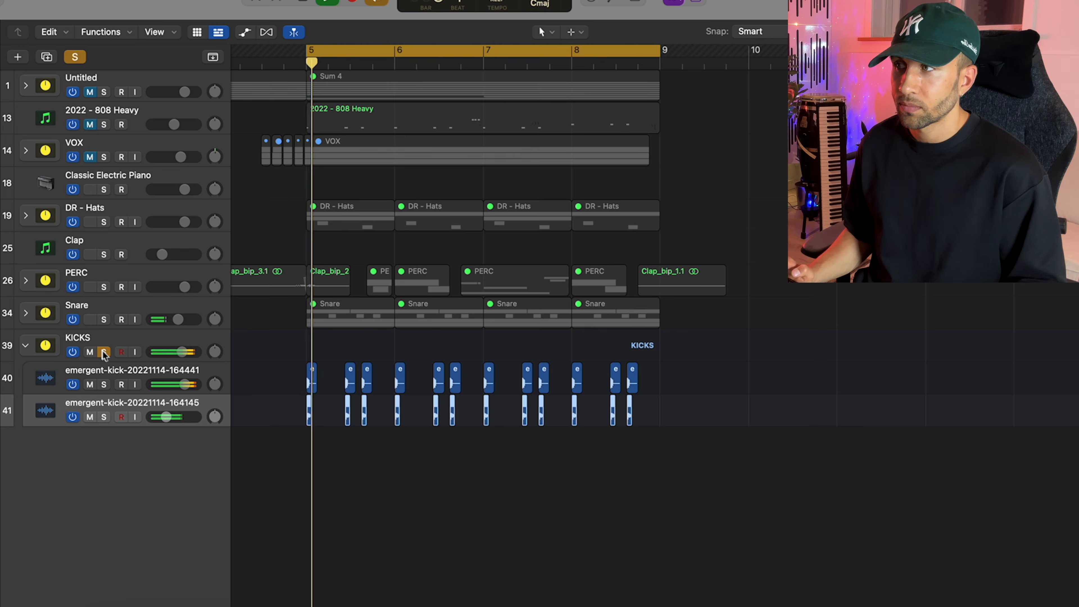
Turn off the solo on the KICKS stack and play all the drum stacks together from bar 5.
left_click(103, 352)
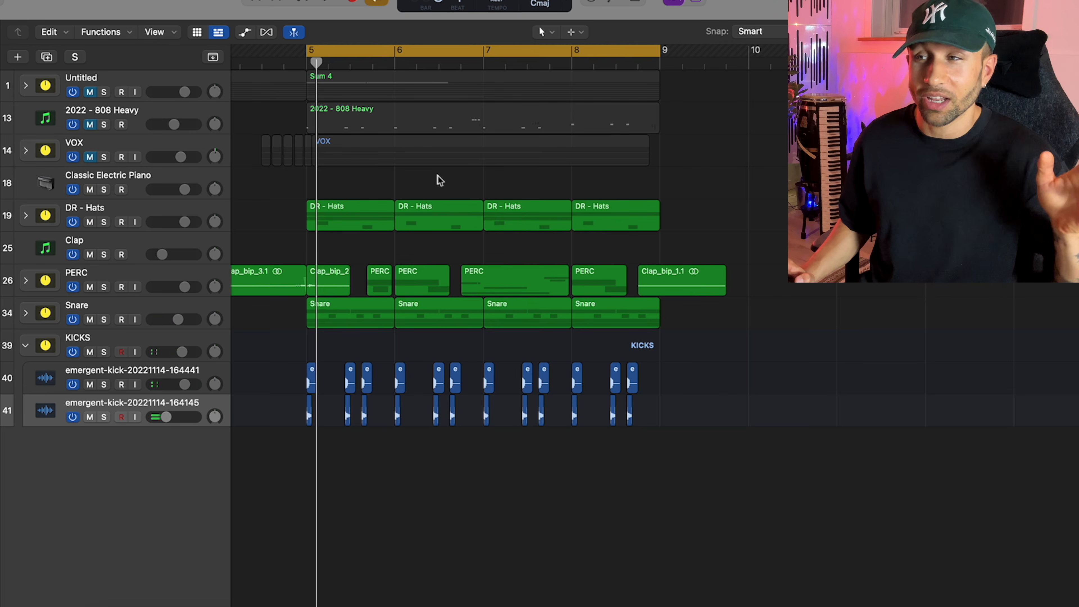
key("space")
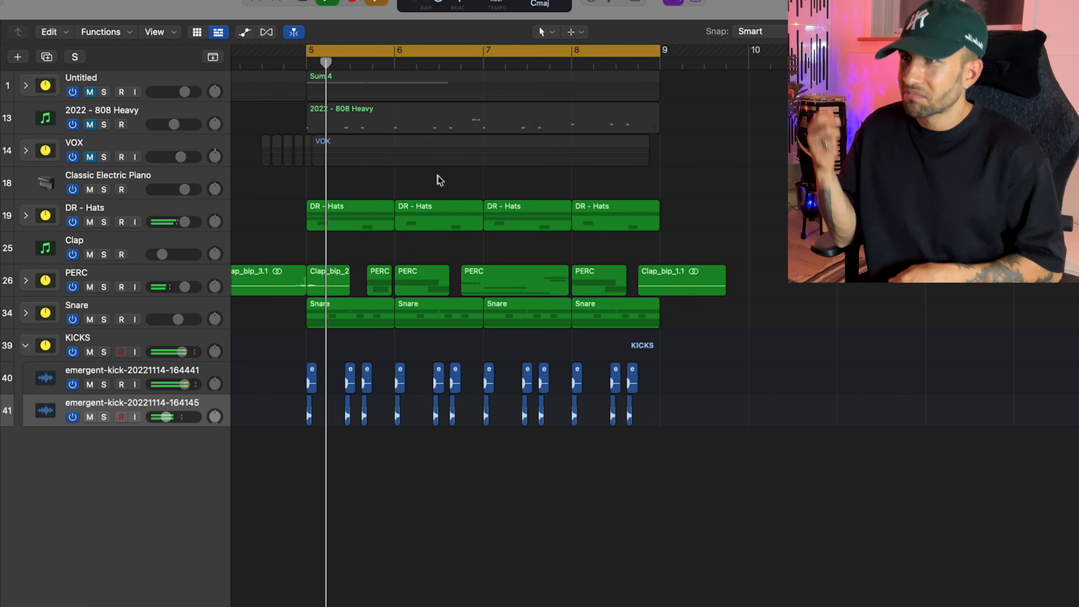